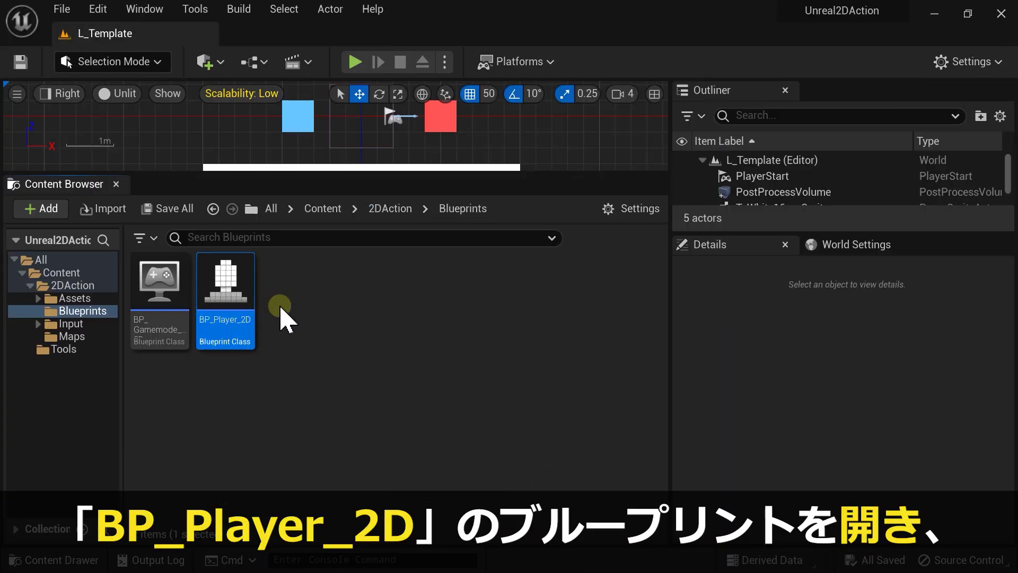
Step: Open the BP_Player_2D Blueprint editor and widen its side panels
double_click(227, 285)
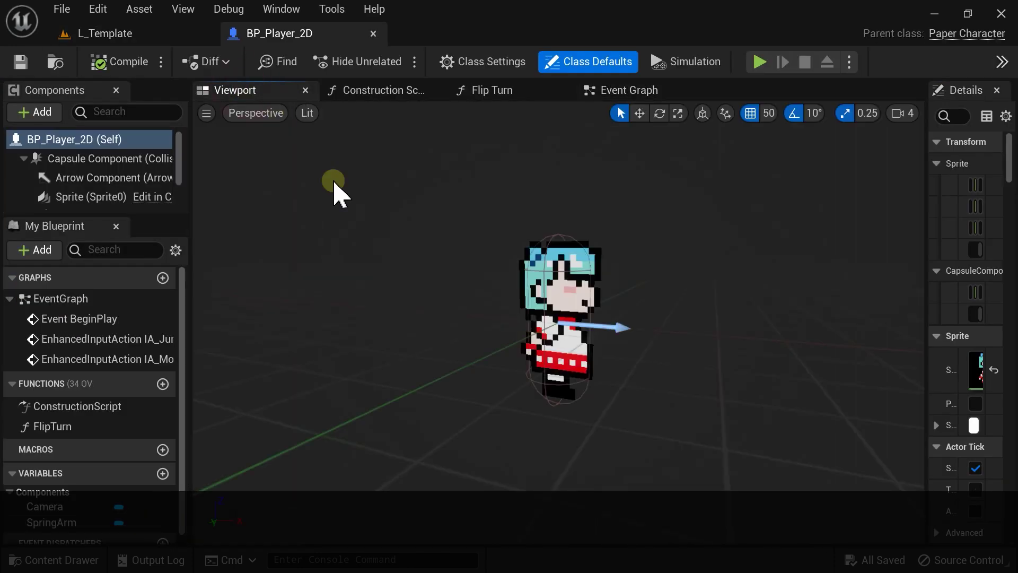
drag(928, 234, 570, 234)
drag(189, 278, 257, 278)
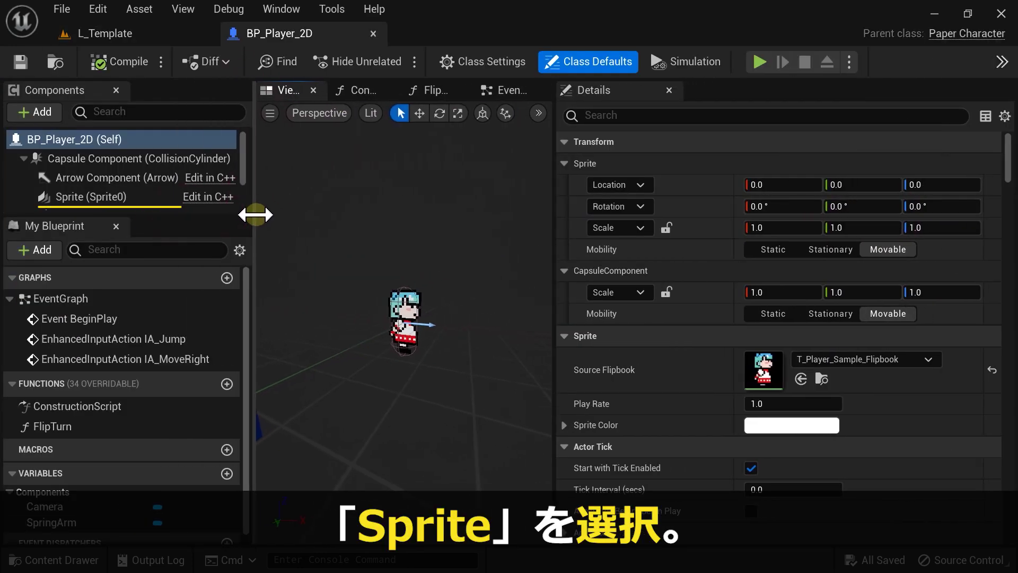
Step: Set the Sprite component's Source Flipbook to FB_Player_Sample_00_Idle
click(106, 196)
scroll(669, 203, down, 2)
scroll(670, 203, down, 3)
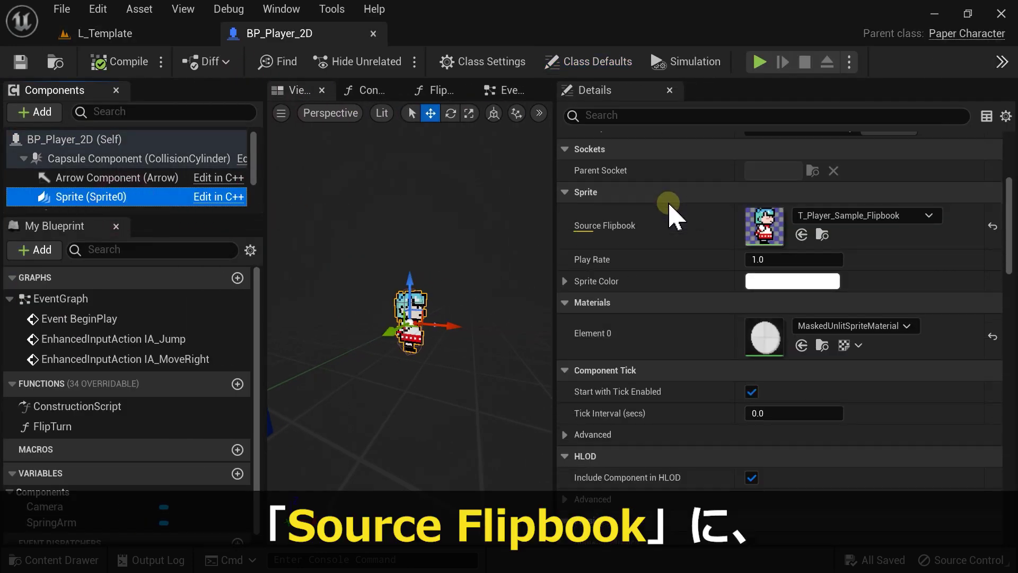
click(840, 217)
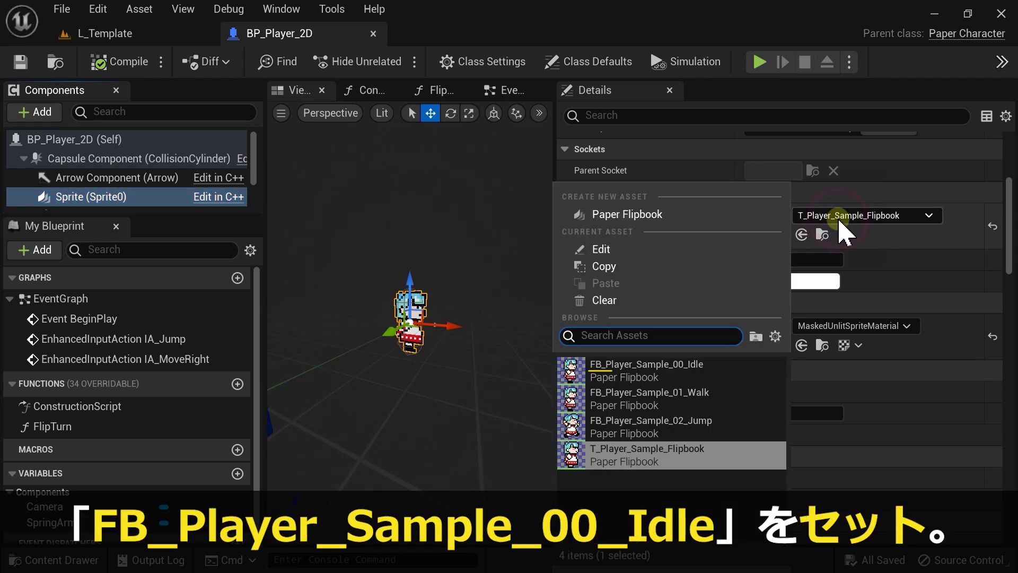
click(701, 378)
click(701, 378)
click(463, 352)
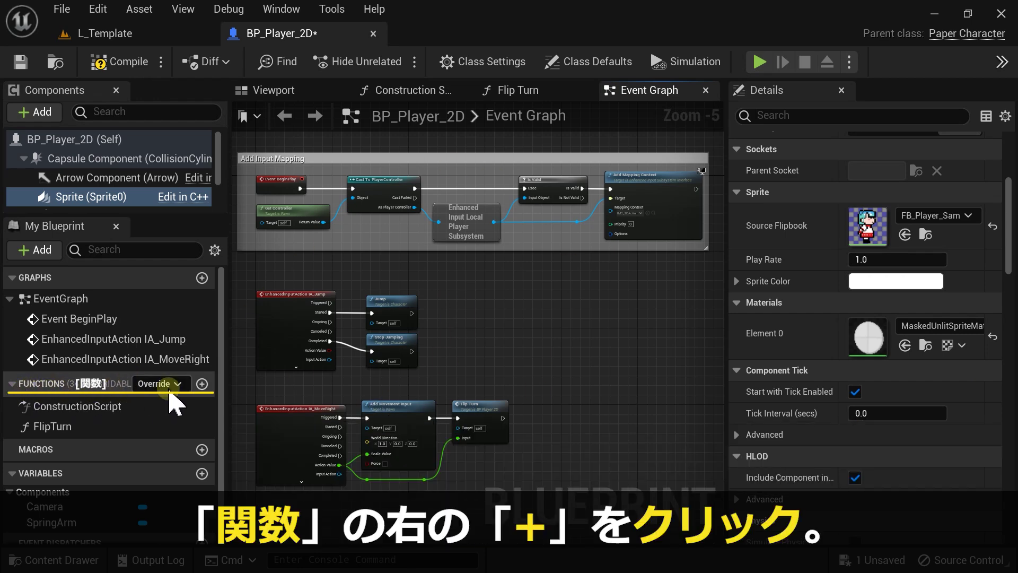
Step: Create a new Blueprint function named UpdateAnimation and center its graph
click(202, 383)
text(UpdateAnimation)
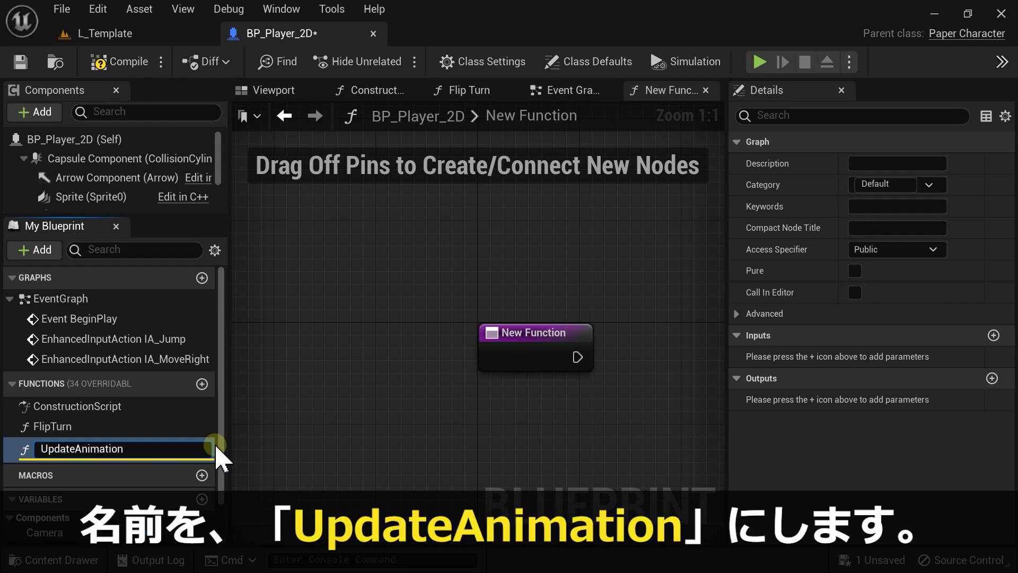
click(215, 447)
right_drag(546, 406, 411, 340)
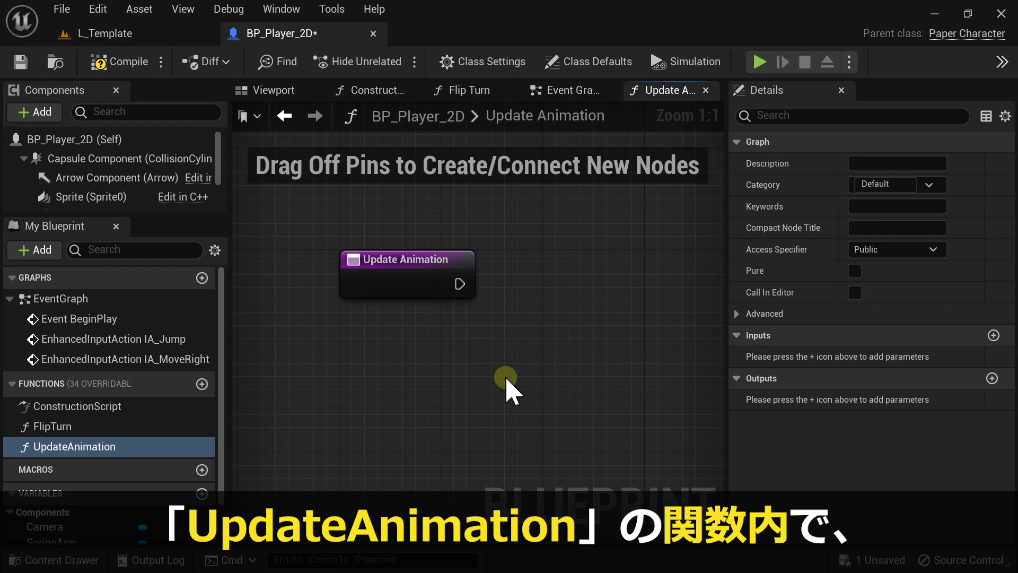
Step: Add a Set Flipbook (Sprite) node via 'setflip', targeting the Sprite getter
right_click(550, 259)
text(setf)
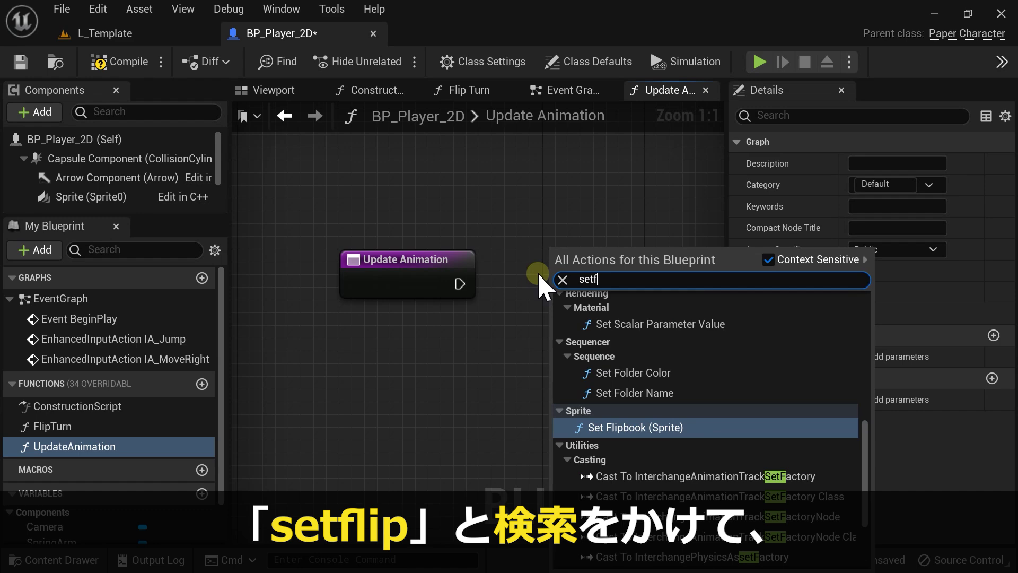
text(lip)
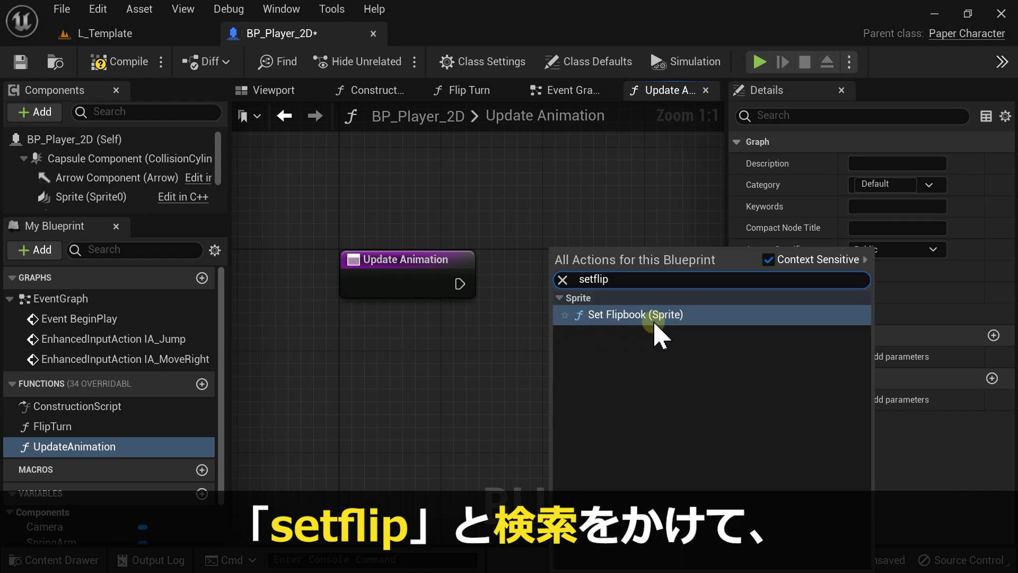
click(702, 316)
drag(726, 432, 871, 432)
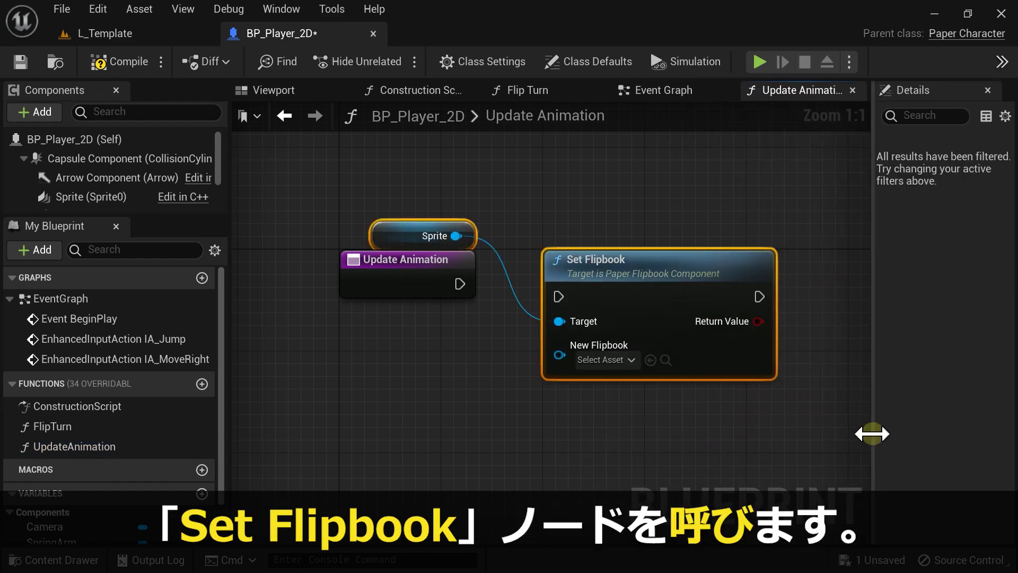
click(594, 239)
click(529, 207)
drag(527, 207, 734, 348)
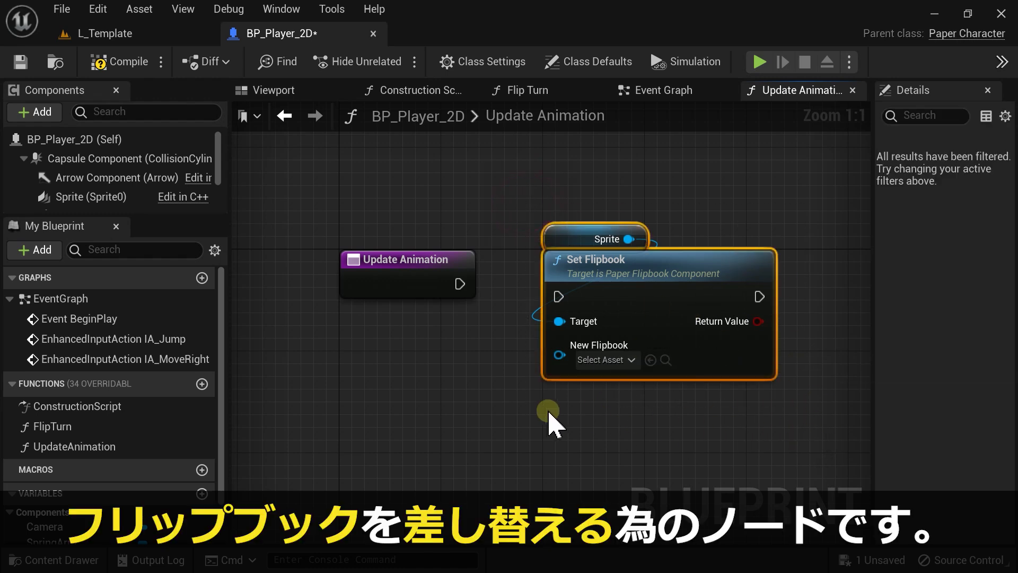
click(631, 360)
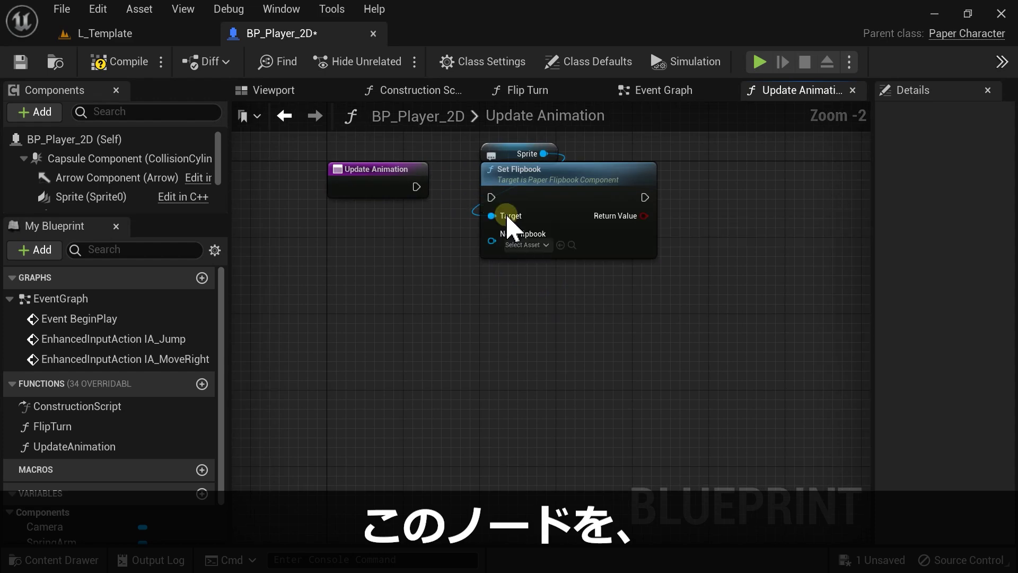
Step: Copy the Set Flipbook node with its Sprite getter and paste duplicates
drag(732, 336, 598, 170)
key(ctrl+c)
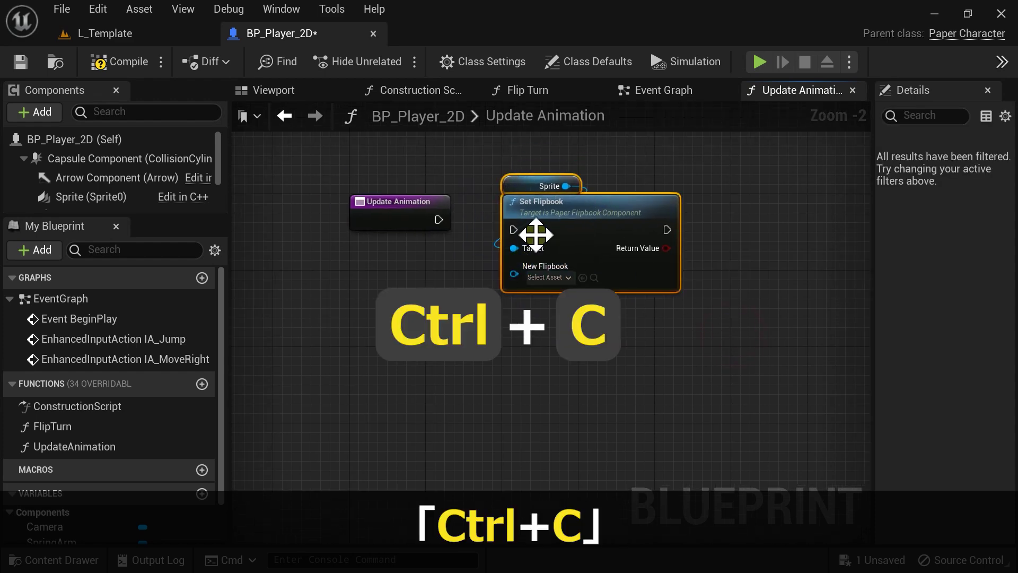
scroll(548, 273, down, 3)
scroll(528, 278, up, 1)
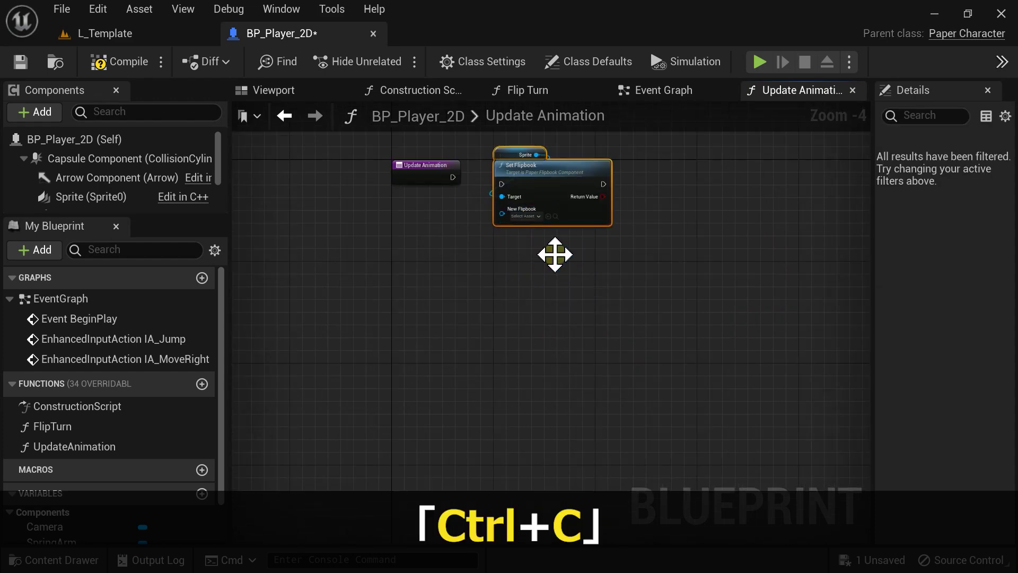
key(ctrl+v)
key(ctrl+v)
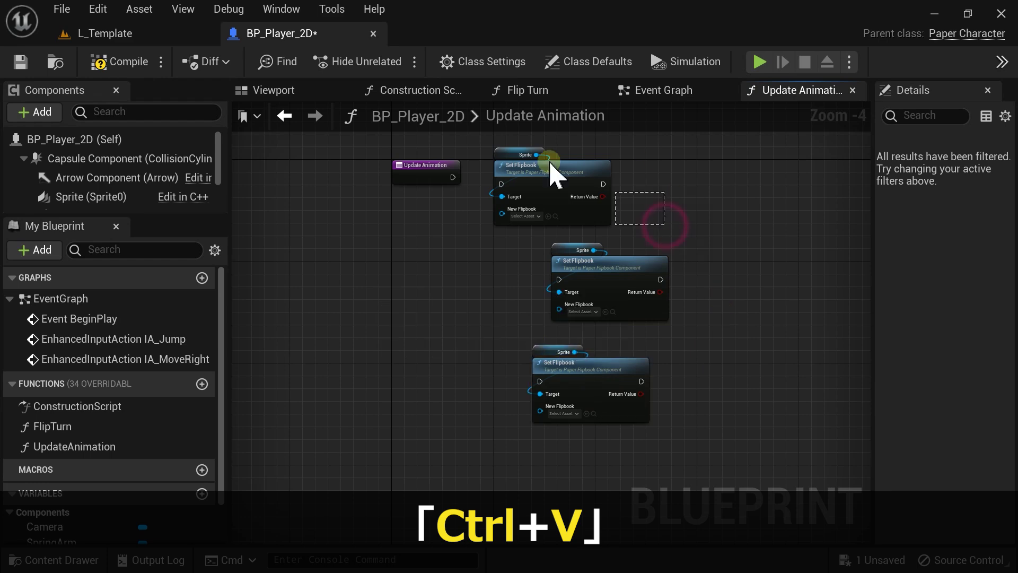
Step: Align the three Set Flipbook nodes into a vertical column
drag(552, 166, 691, 166)
click(580, 277)
drag(580, 276, 664, 276)
drag(575, 357, 682, 356)
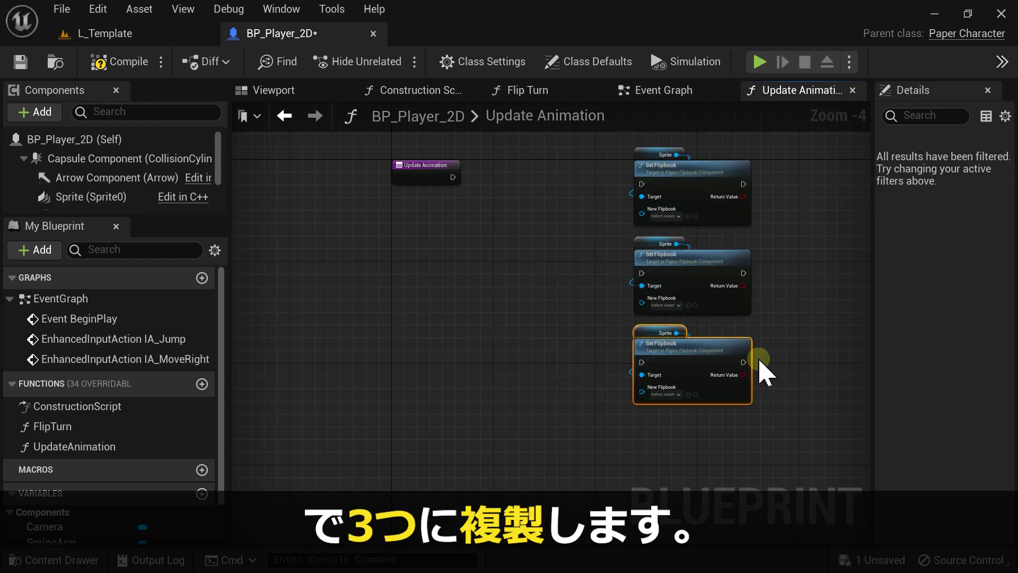
click(763, 350)
scroll(769, 210, up, 2)
scroll(770, 209, up, 2)
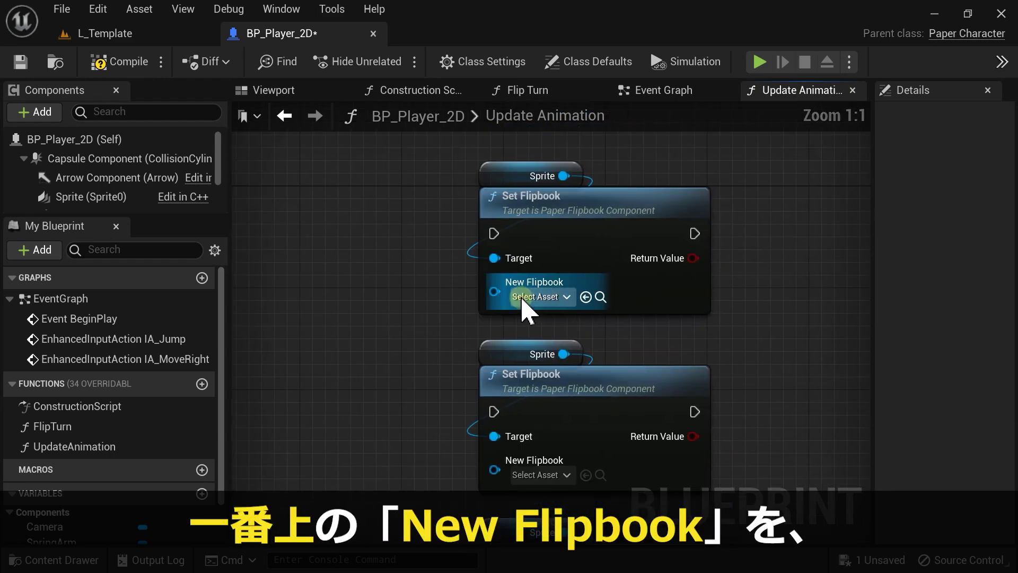
Step: Assign FB_Player_Sample_02_Jump, 01_Walk and 00_Idle to the top, middle and bottom Set Flipbook nodes
click(562, 296)
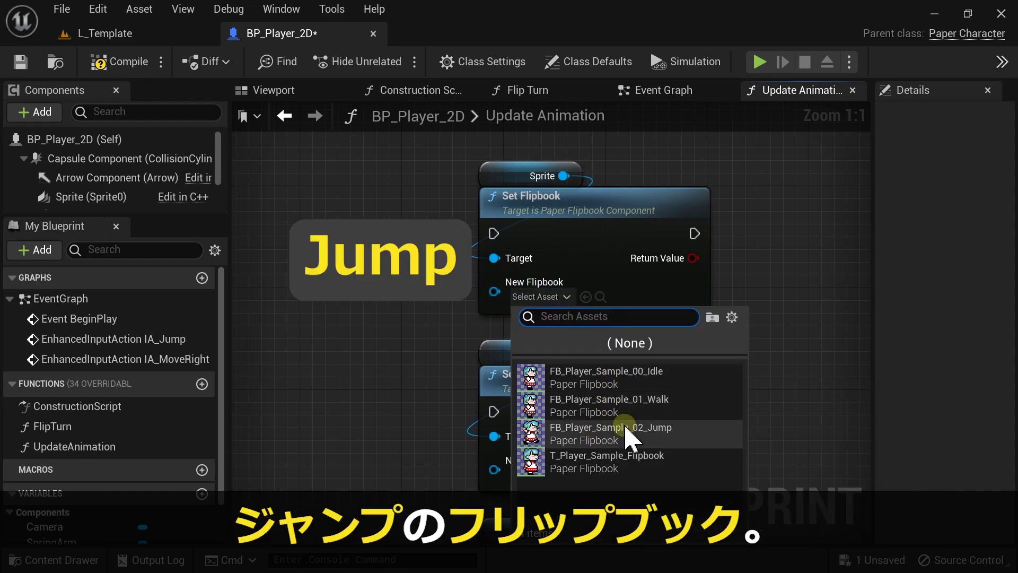
click(547, 430)
right_drag(758, 455, 771, 334)
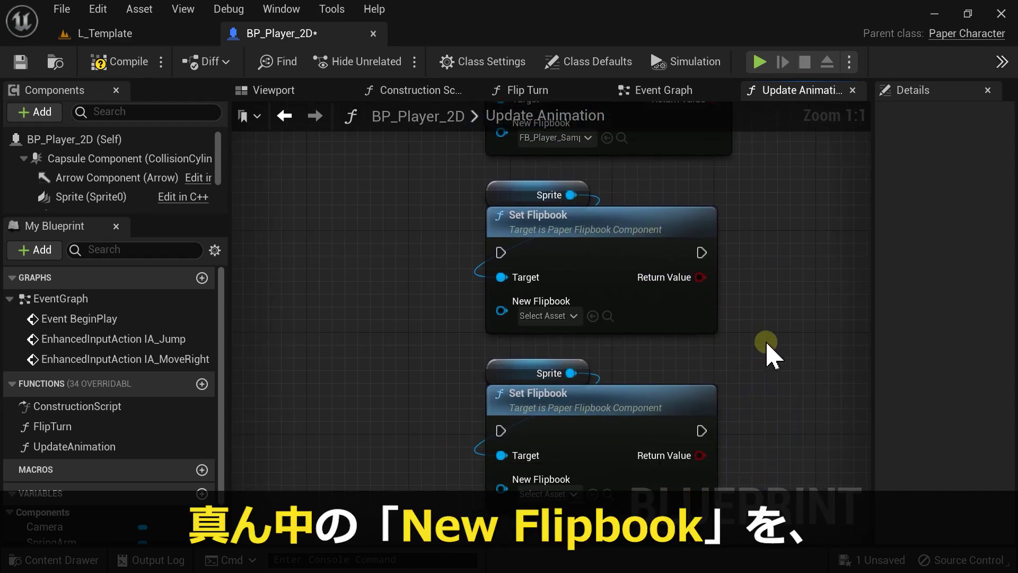
click(546, 316)
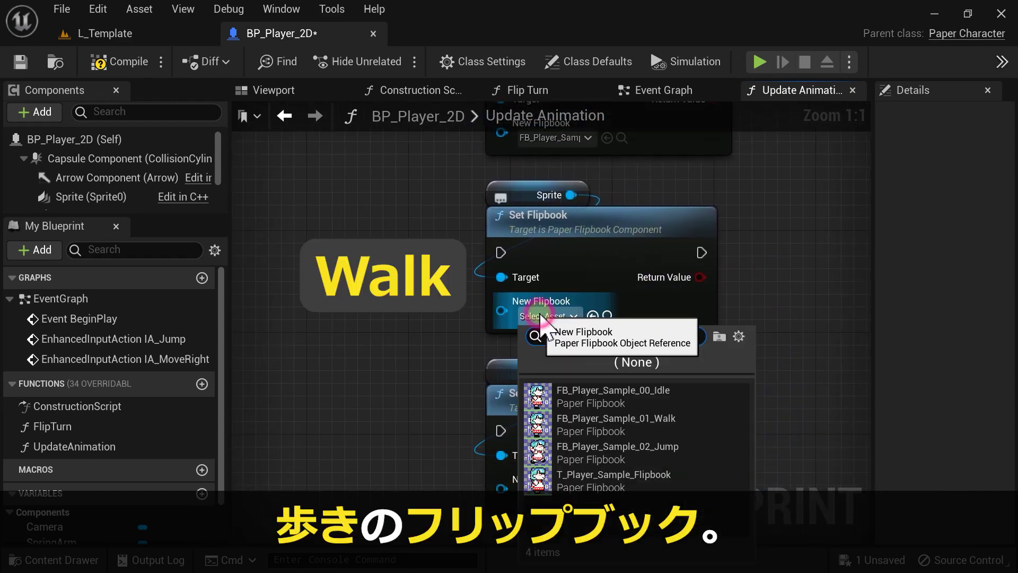
click(574, 430)
right_drag(750, 425, 753, 265)
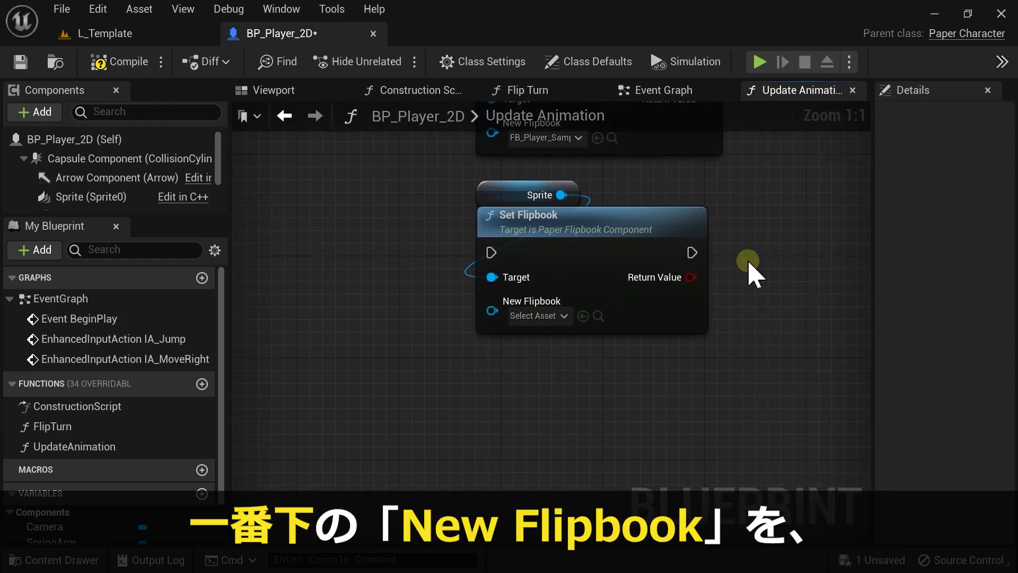
click(547, 316)
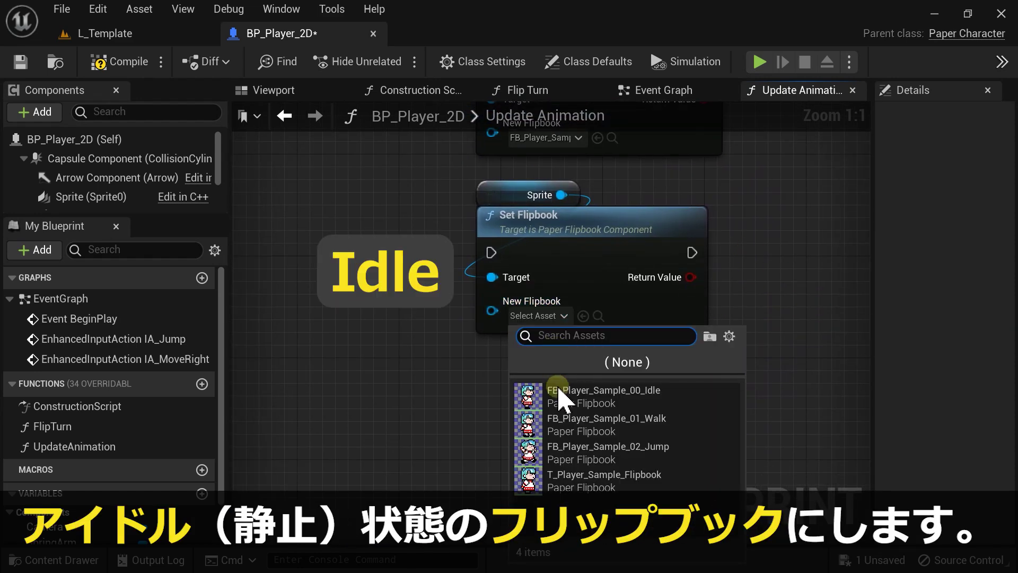
click(581, 395)
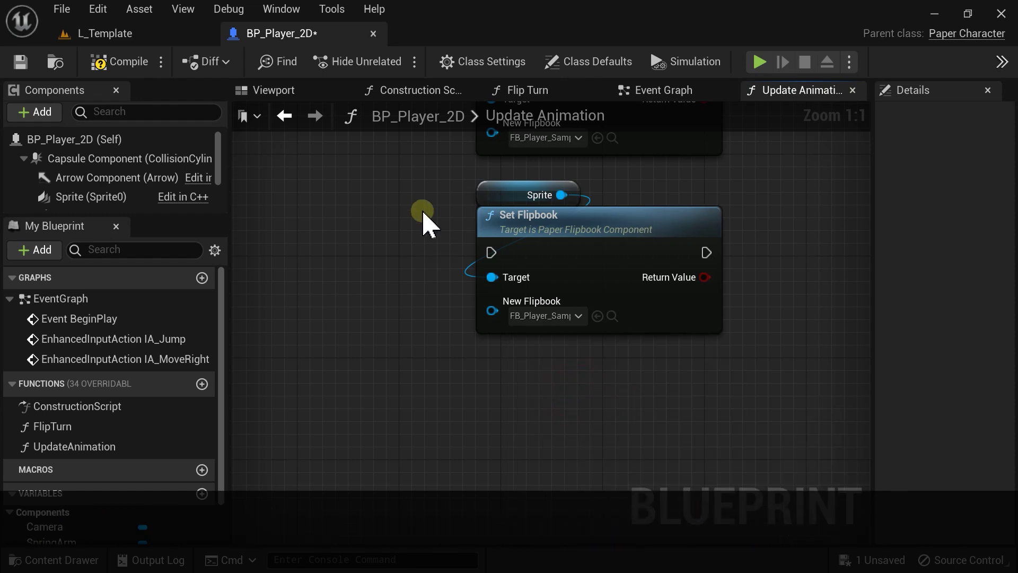
right_drag(420, 211, 432, 368)
scroll(432, 366, down, 3)
scroll(432, 366, down, 1)
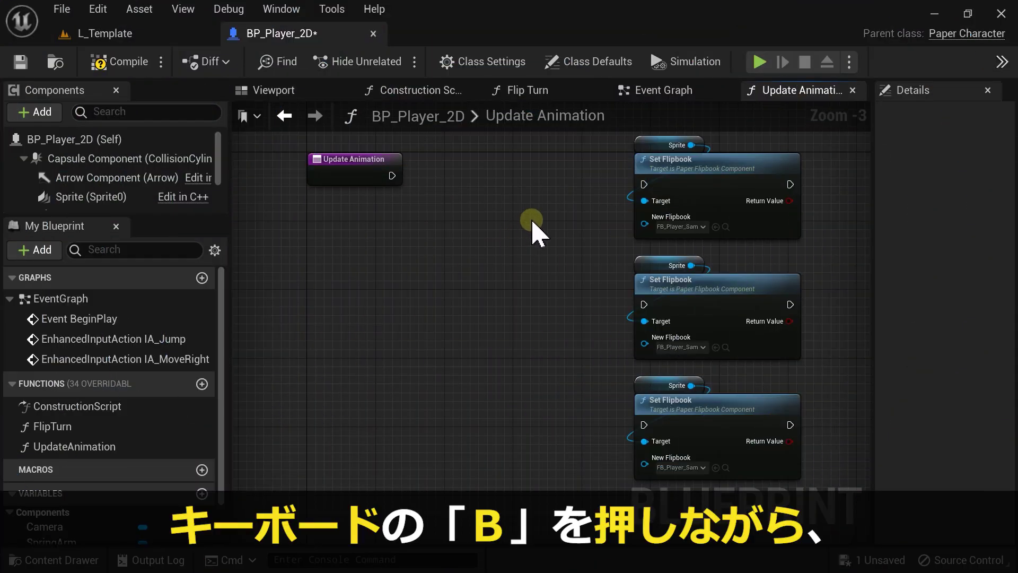
Step: Place an upper and a lower Branch node, deleting the extra Branches
key(b)
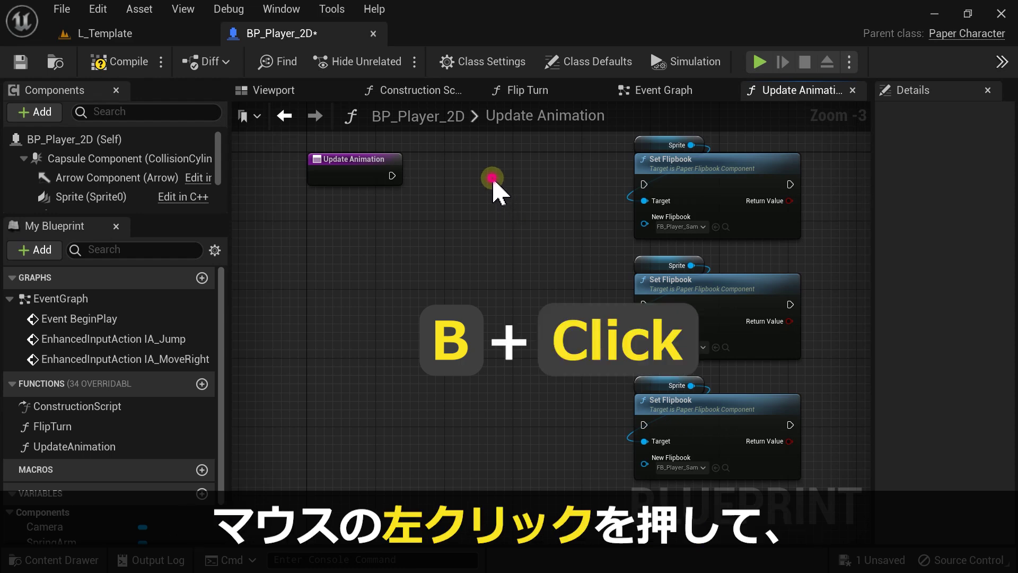
click(492, 179)
click(482, 289)
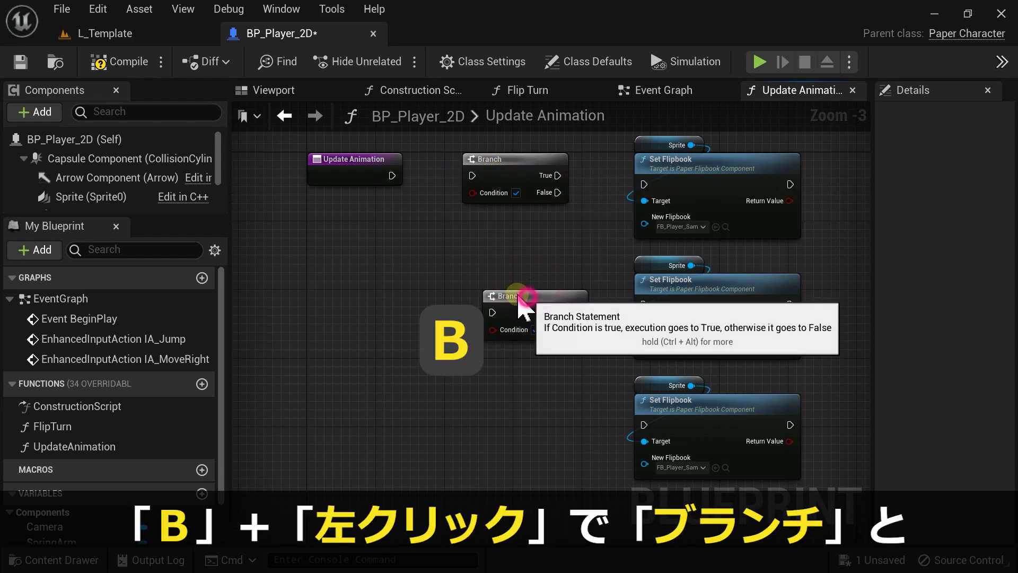
key(Delete)
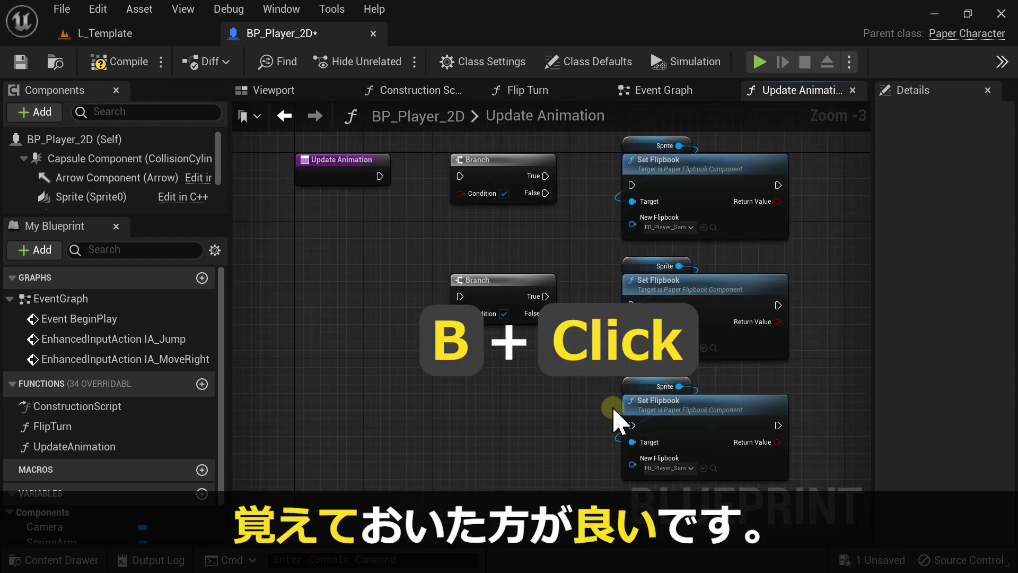
scroll(843, 450, down, 1)
scroll(784, 415, up, 1)
click(464, 286)
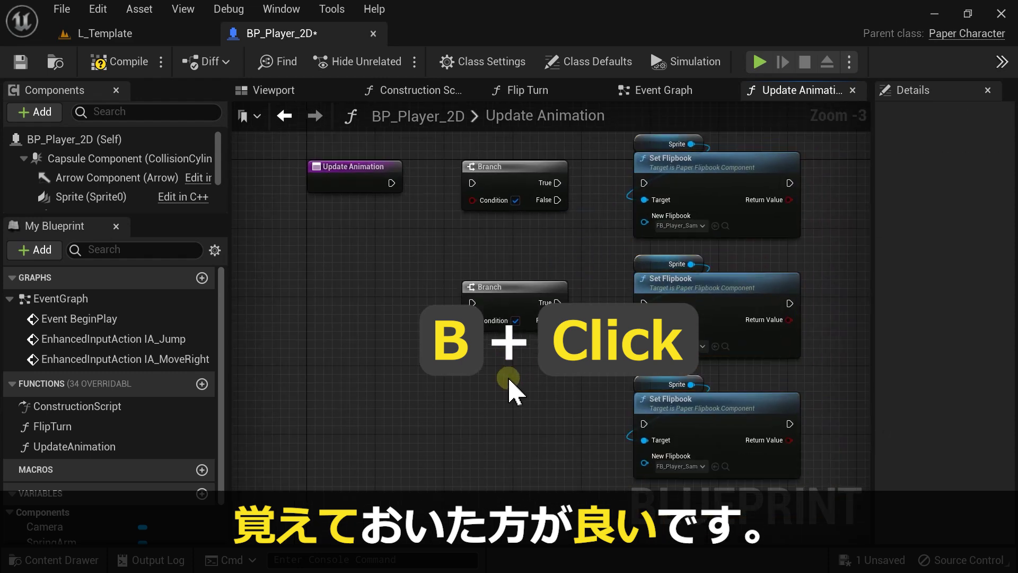
right_click(363, 259)
text(bra)
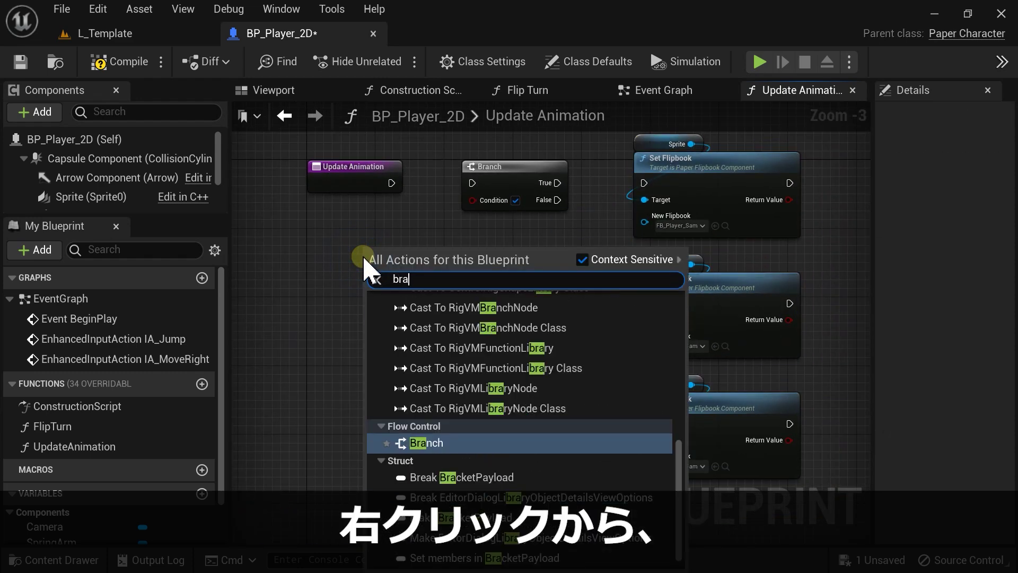
text(nch)
click(408, 383)
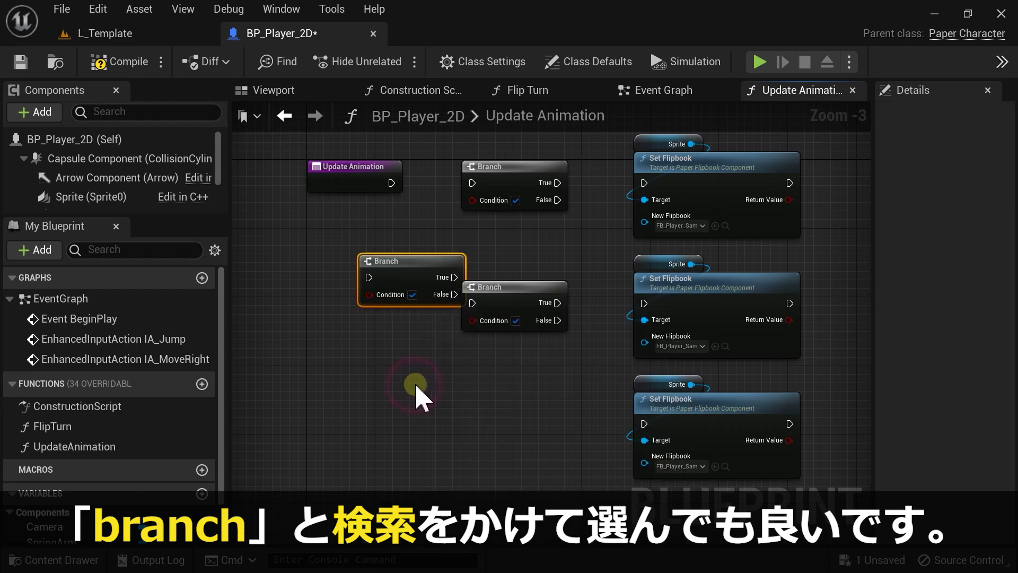
key(Delete)
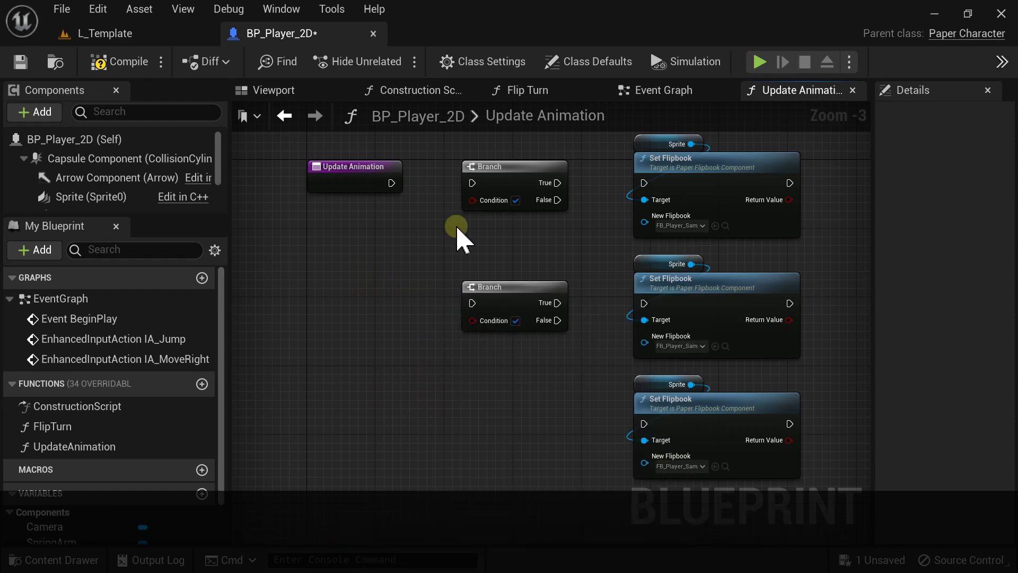
click(510, 178)
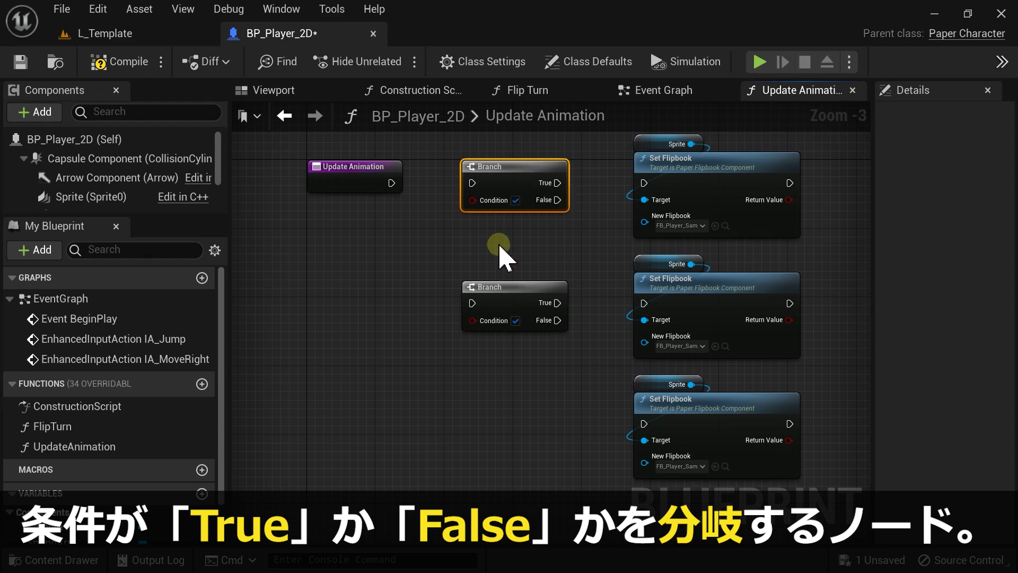
Step: Wire lower Branch False to the Idle Set Flipbook and upper Branch True to Jump
scroll(495, 243, up, 3)
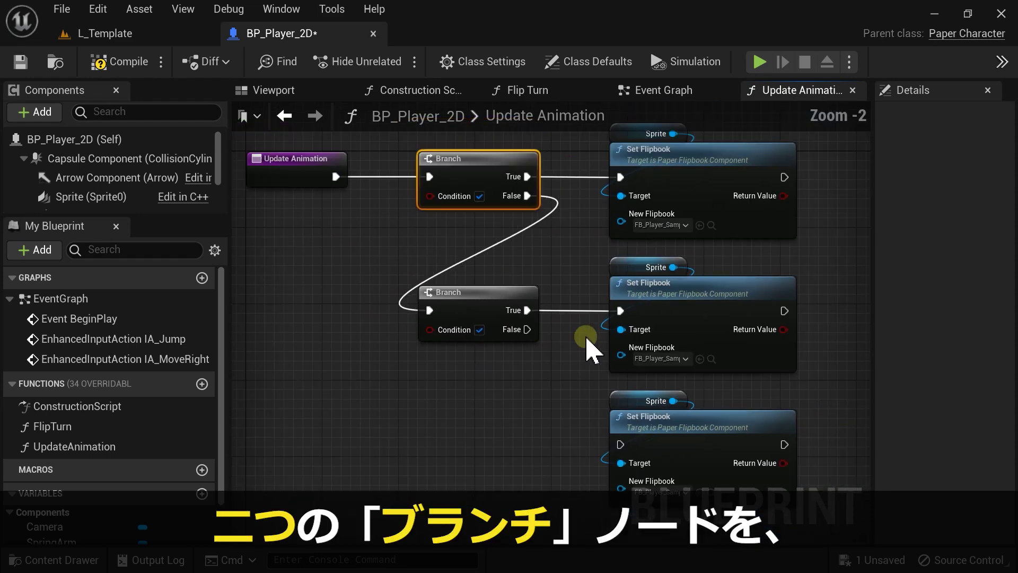
scroll(587, 345, down, 1)
drag(535, 318, 620, 422)
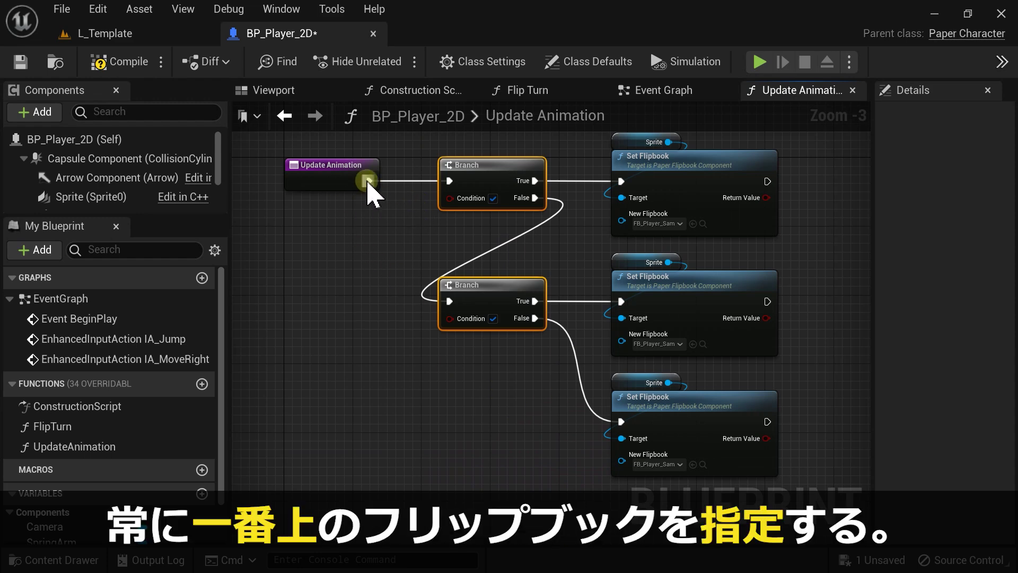
drag(549, 188, 622, 183)
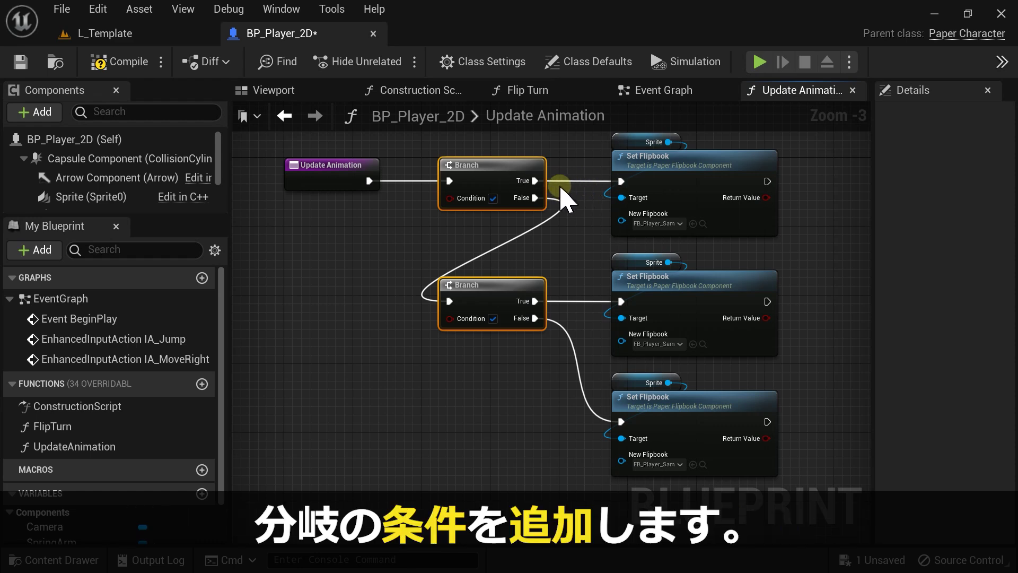
Step: Add Is Falling (CharacterMovement) and connect its Return Value to the upper Branch's Condition
right_click(355, 249)
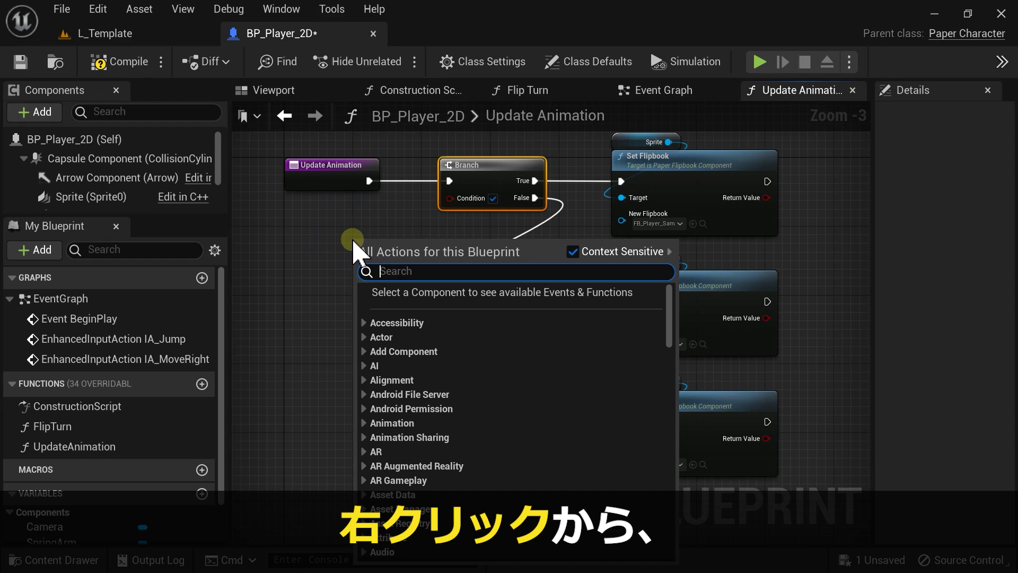
text(isfall)
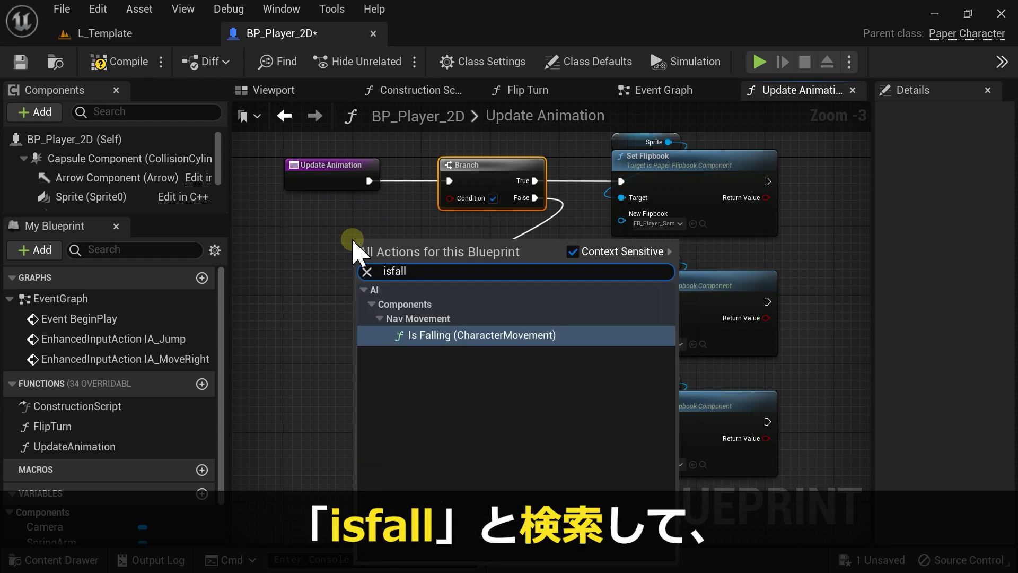
click(453, 335)
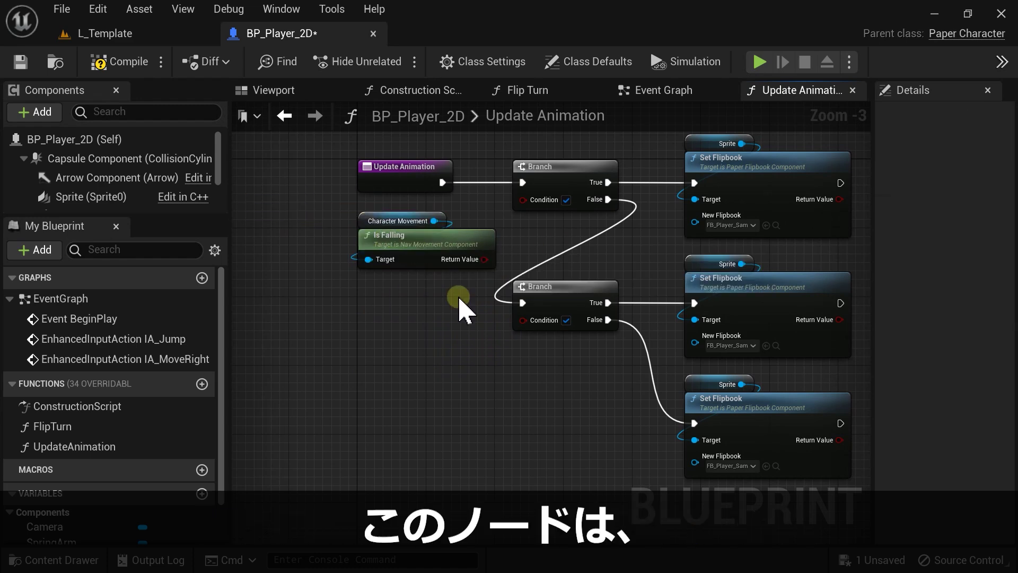
drag(403, 262, 363, 215)
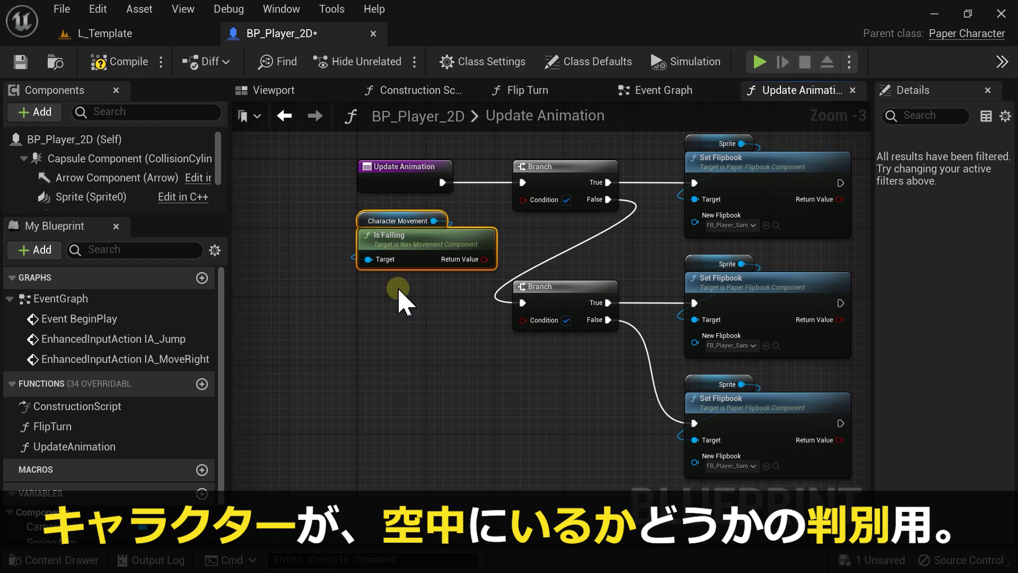
drag(484, 259, 522, 201)
click(416, 311)
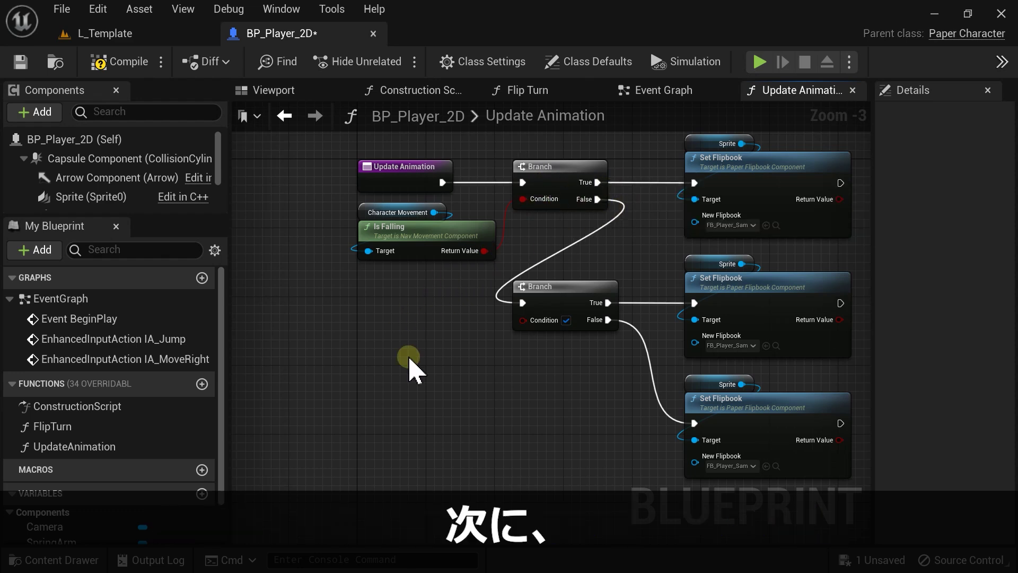
Step: Add Get Velocity below Is Falling and split its Return Value into X, Y, Z
right_click(381, 324)
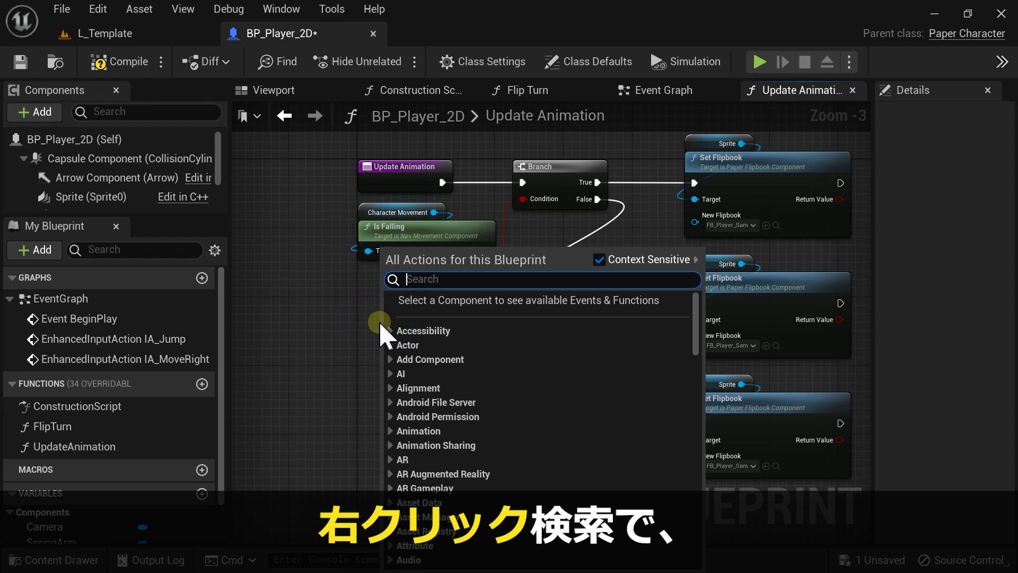
text(getve)
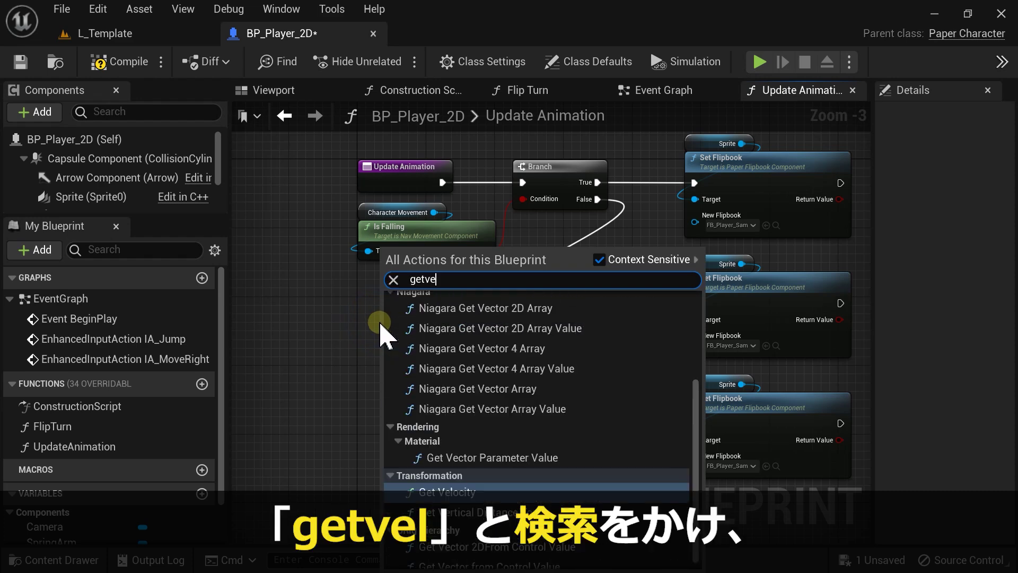
text(l)
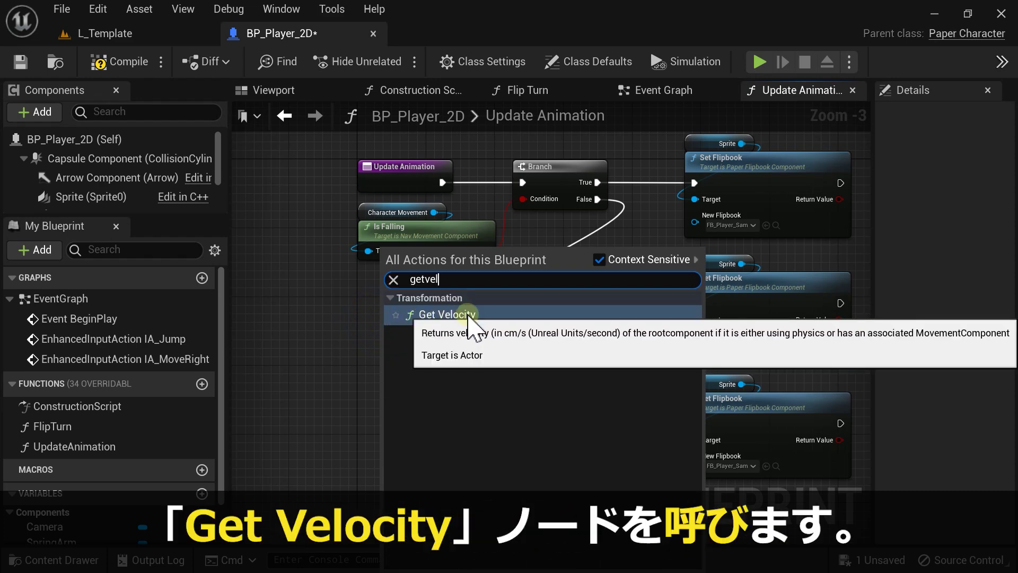
click(446, 316)
drag(442, 331, 425, 349)
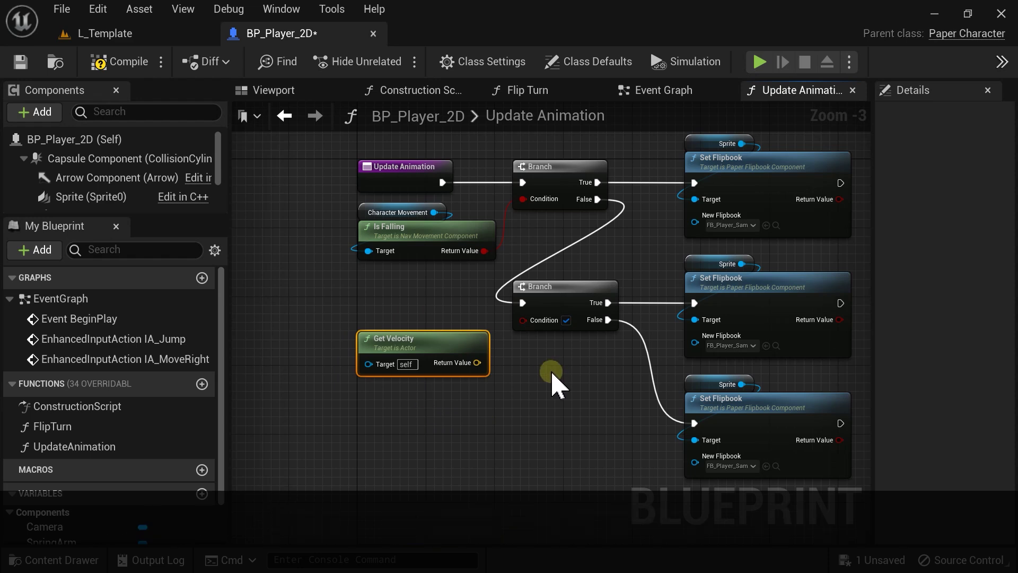
right_click(477, 364)
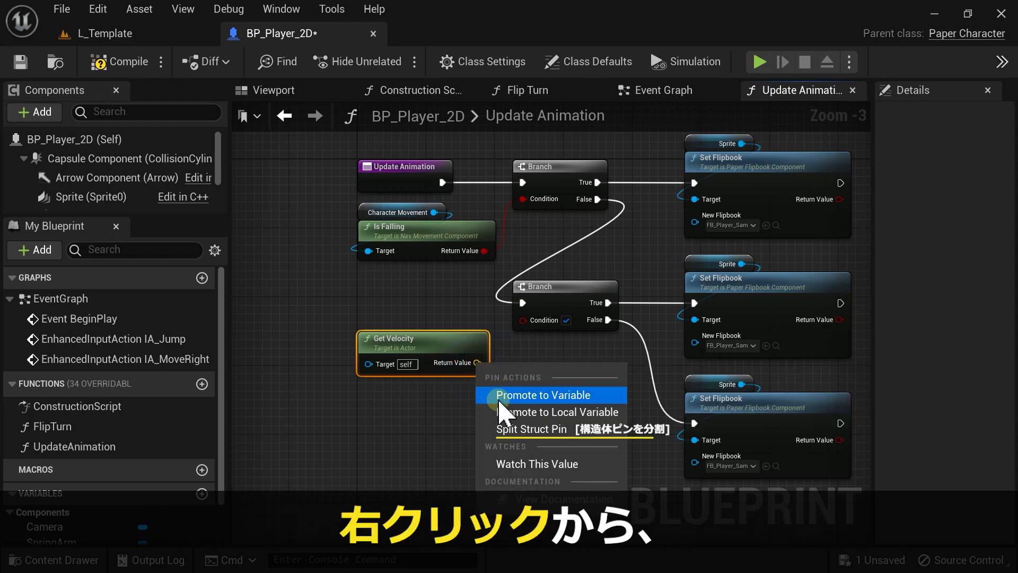
click(587, 431)
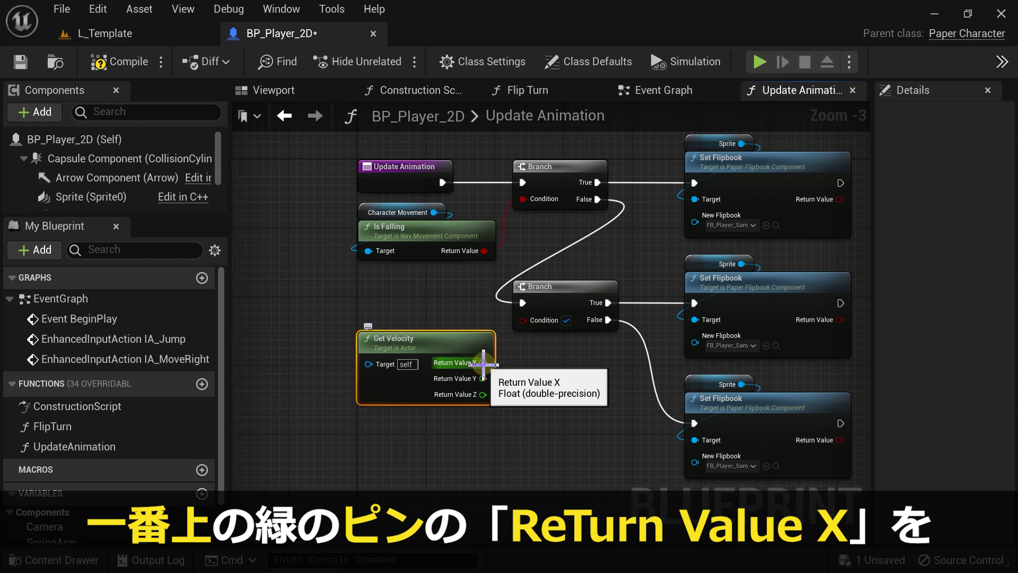
drag(483, 364, 522, 371)
Step: Add a != node comparing velocity X with 0.0 and delete the stray == node
text(!)
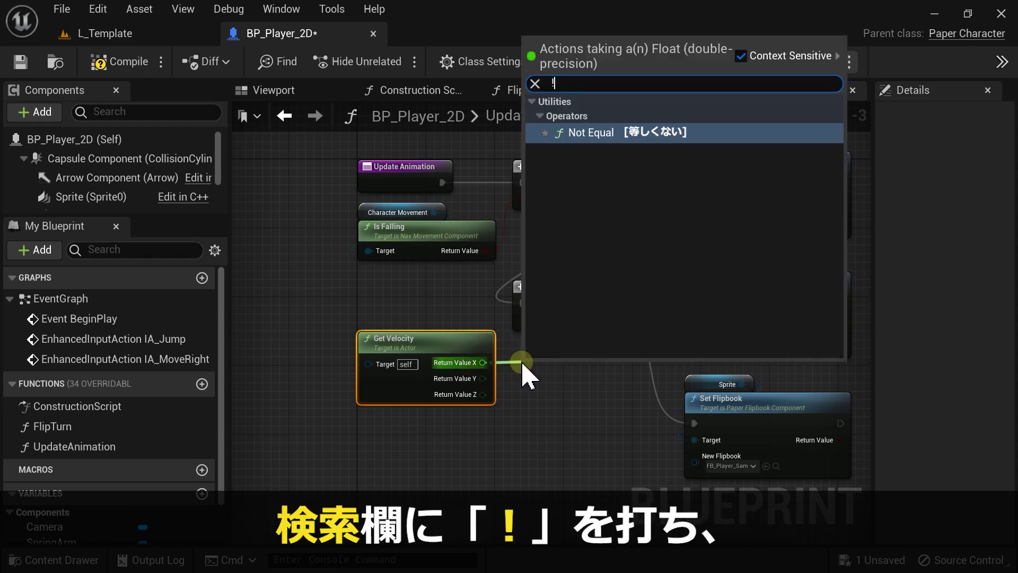
click(594, 132)
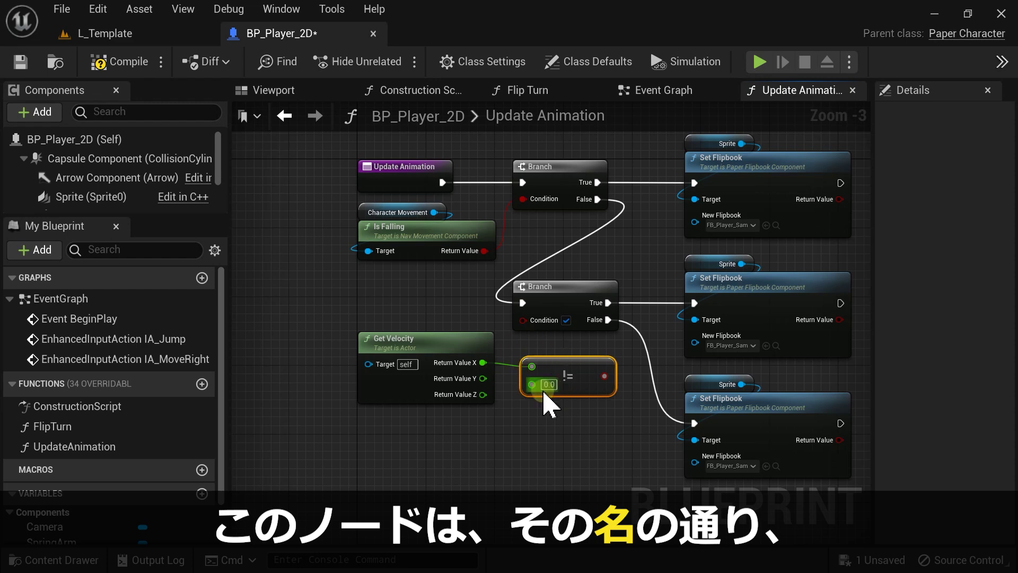
mouse_move(604, 381)
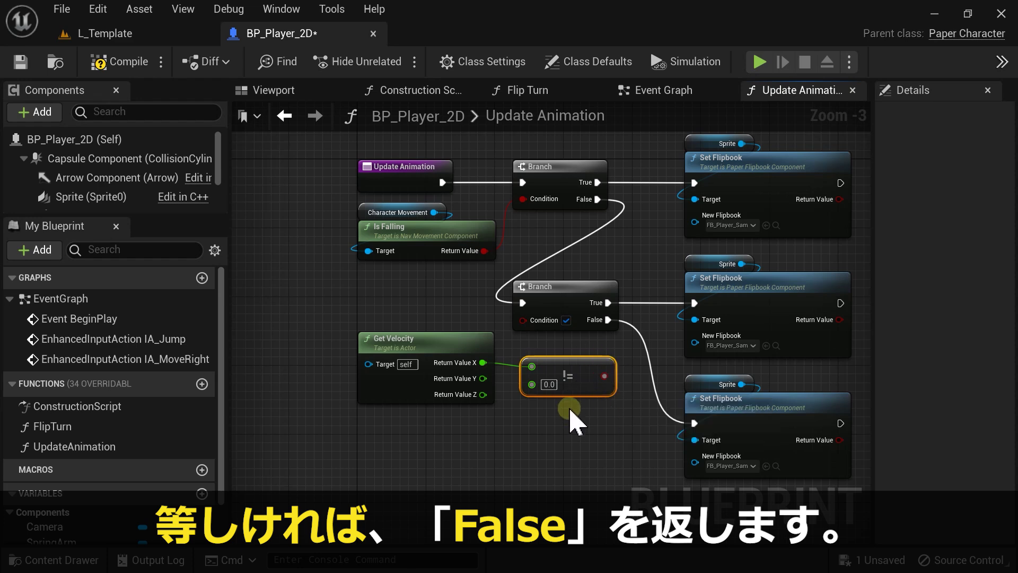
drag(483, 363, 540, 422)
text(=)
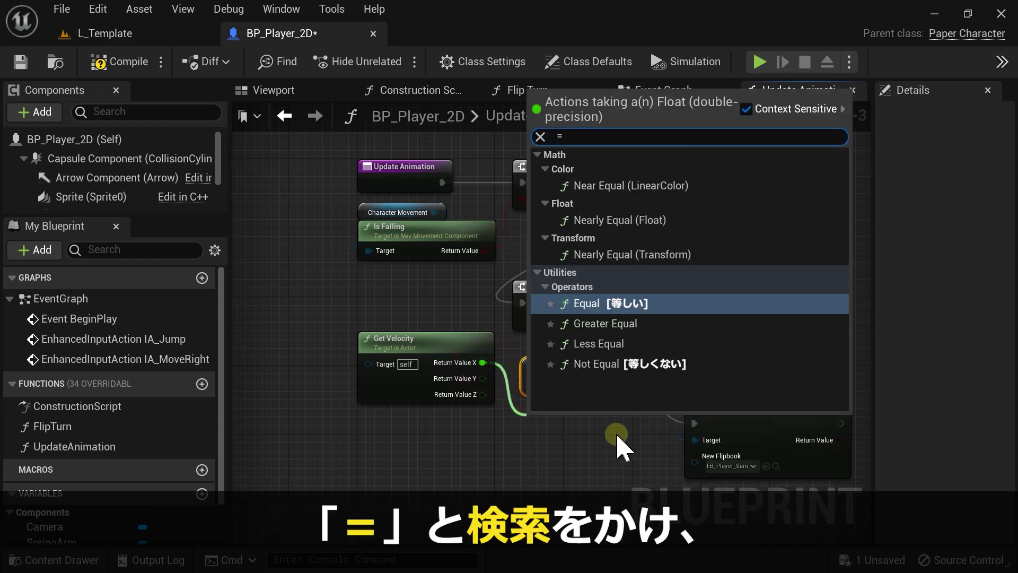
click(624, 311)
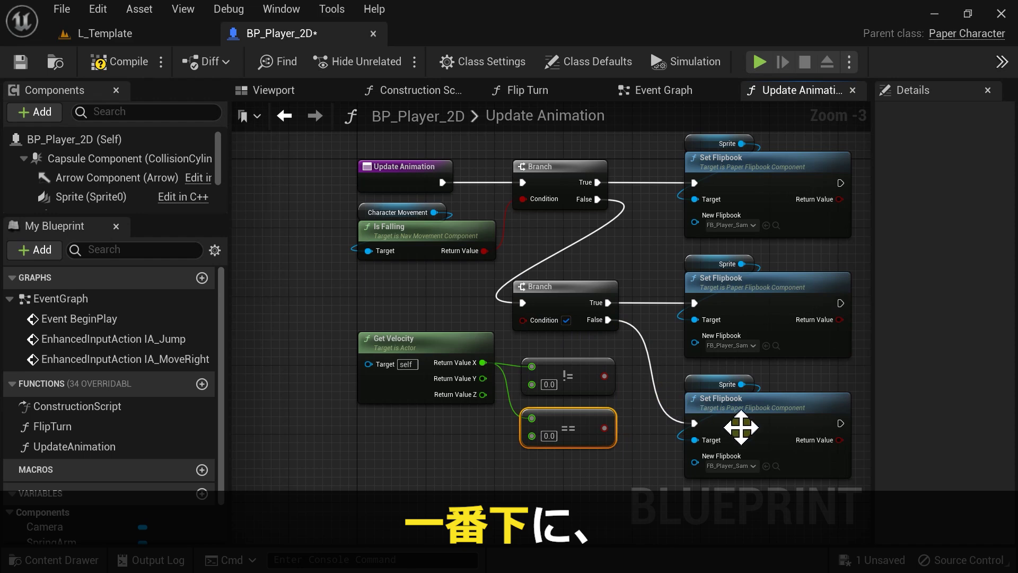
click(630, 346)
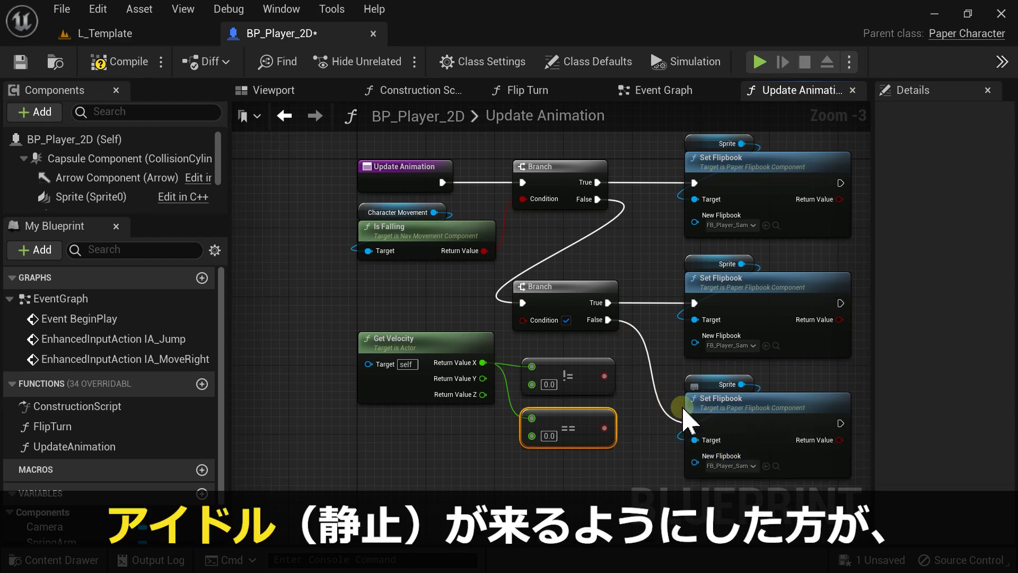
click(633, 445)
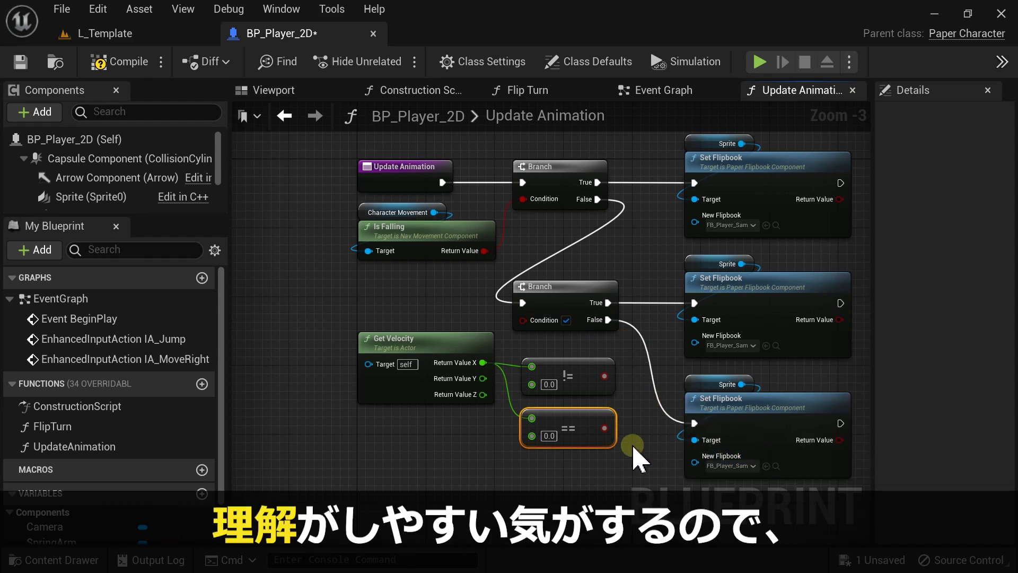
click(545, 376)
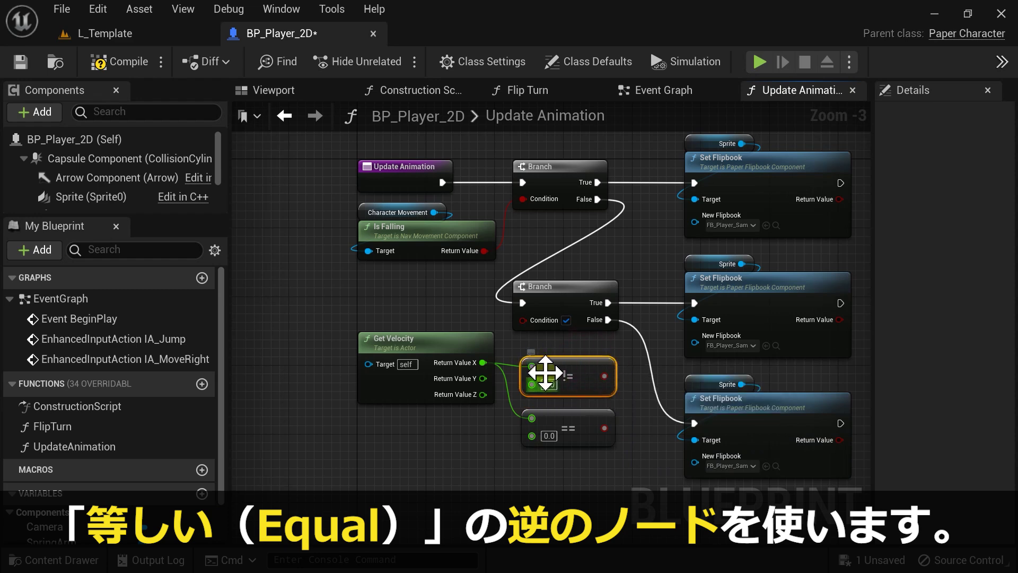
click(599, 419)
key(Delete)
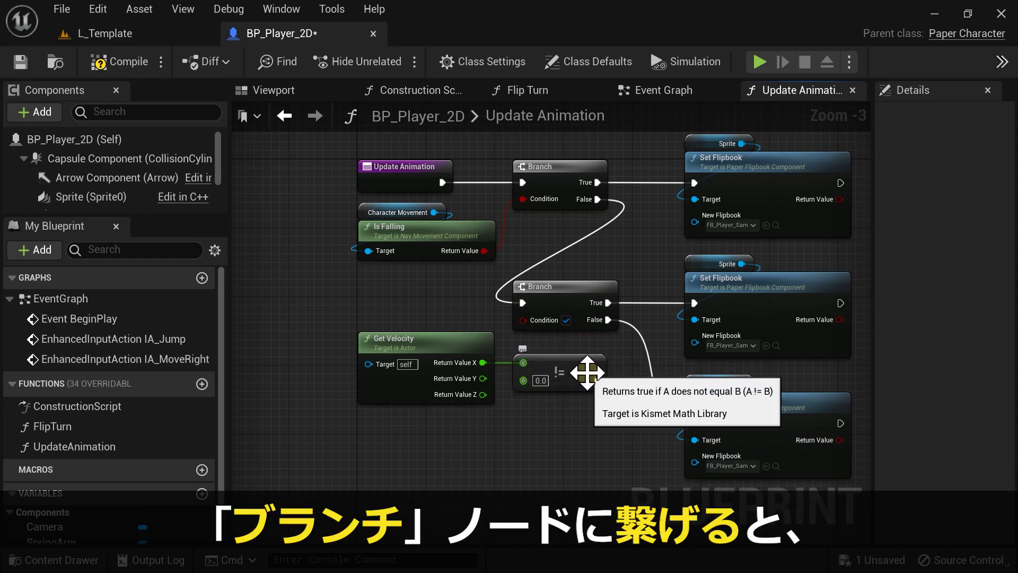
Step: Connect the != result to the lower Branch's Condition pin
drag(598, 371, 524, 320)
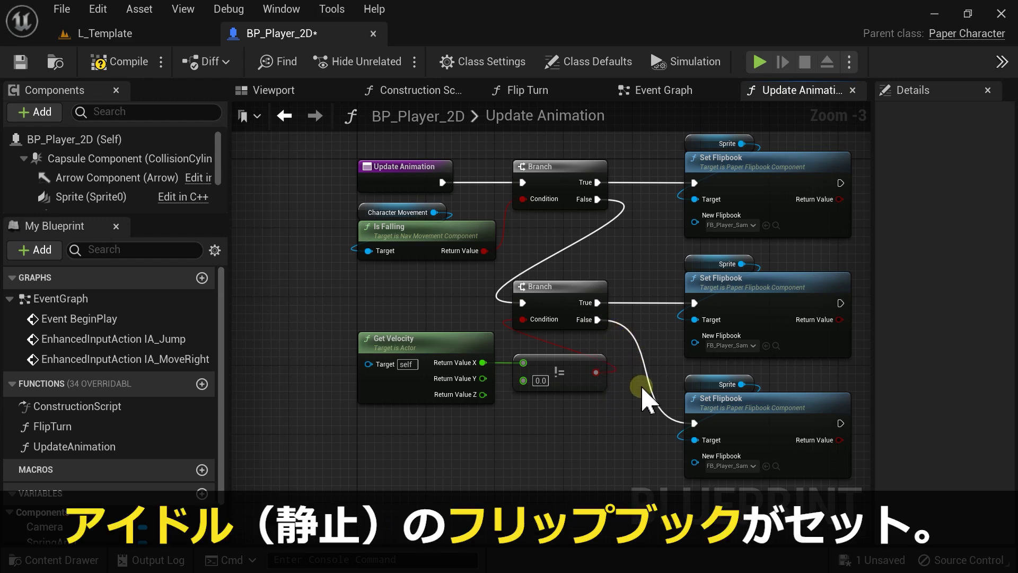
click(633, 398)
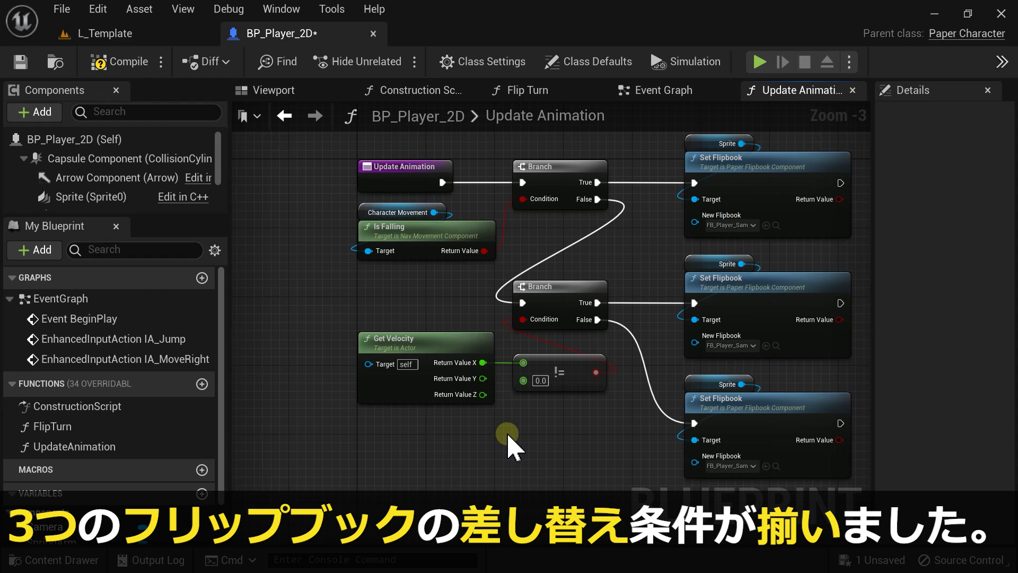
drag(553, 247, 440, 201)
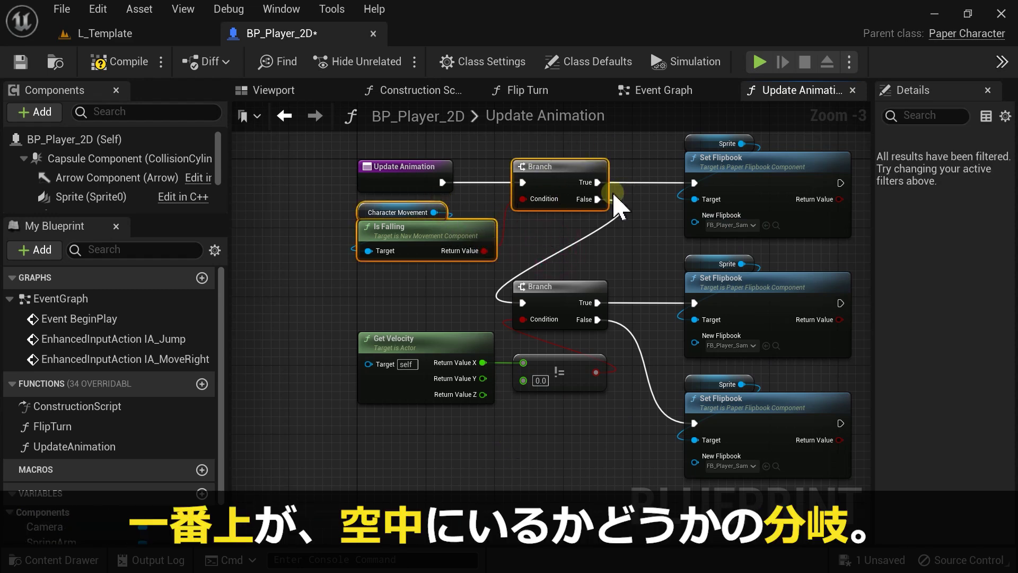
drag(439, 291, 589, 401)
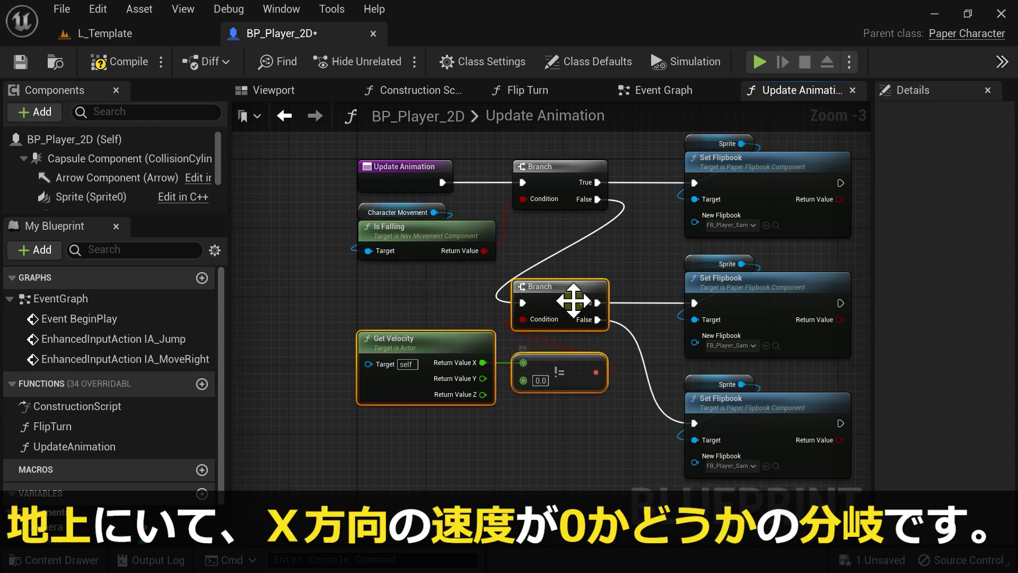
click(560, 405)
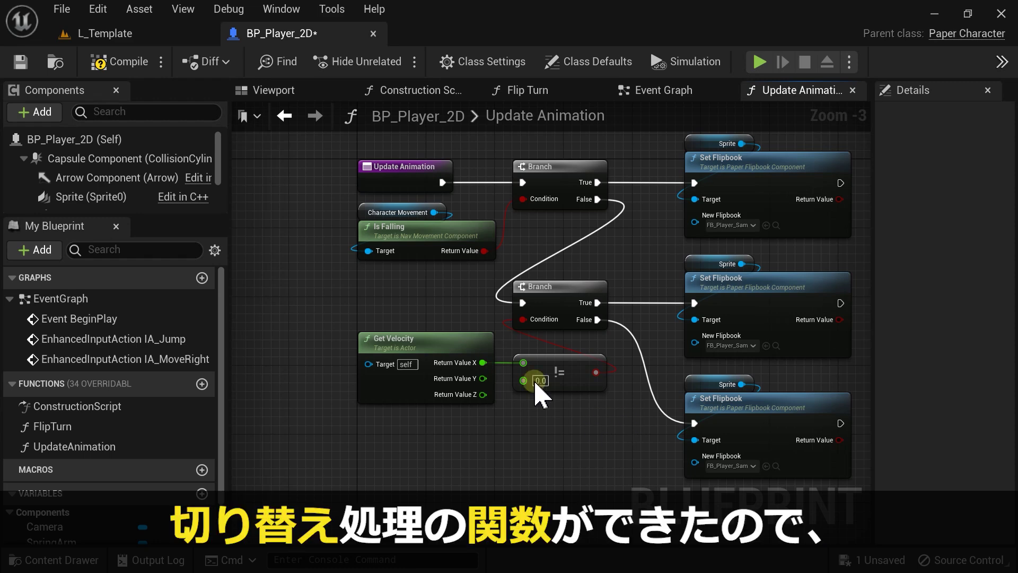
Step: In the Event Graph, add an Event Tick node in the empty space above Event BeginPlay
click(647, 94)
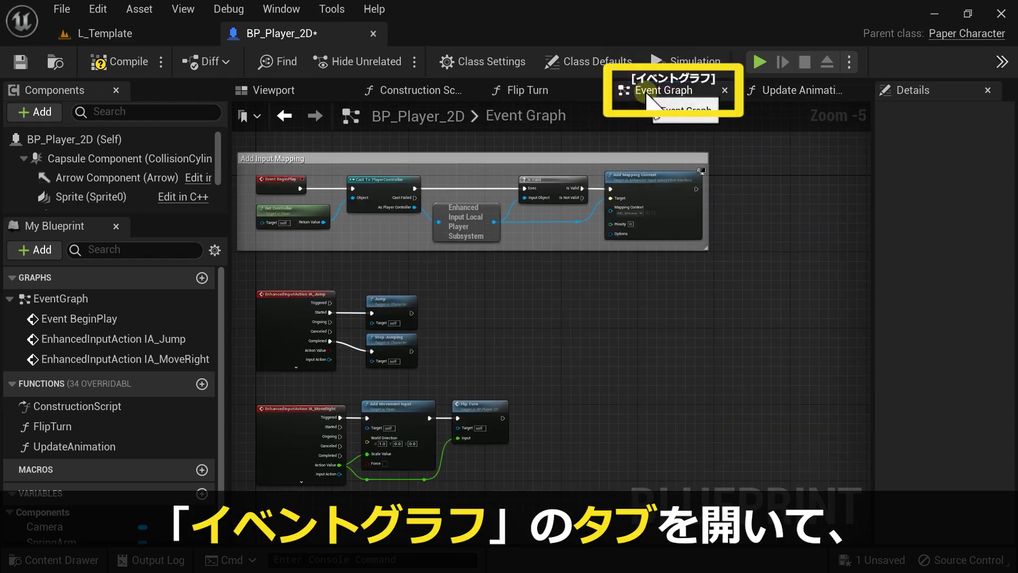
right_drag(416, 227, 472, 352)
scroll(473, 352, up, 7)
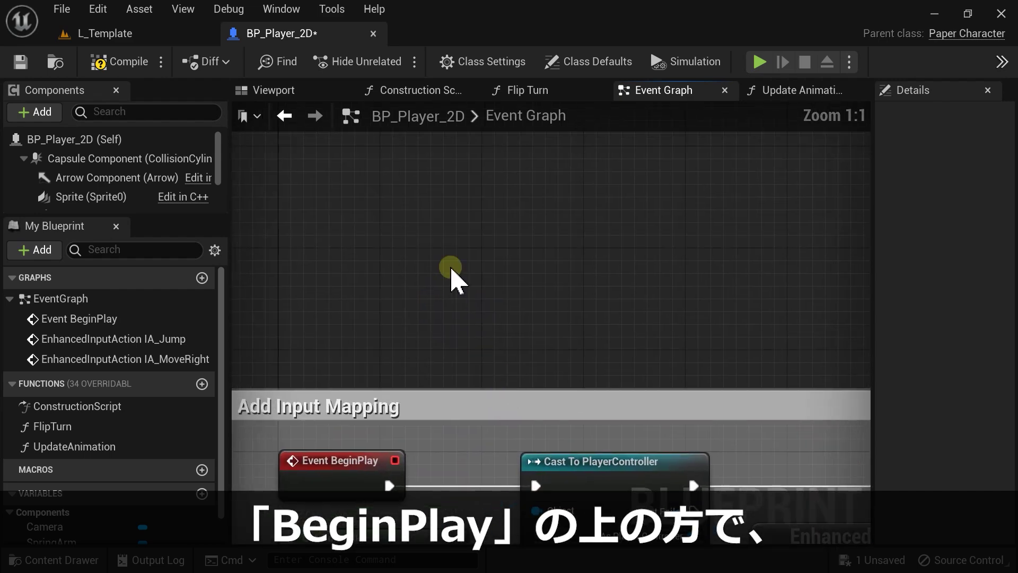
right_click(388, 192)
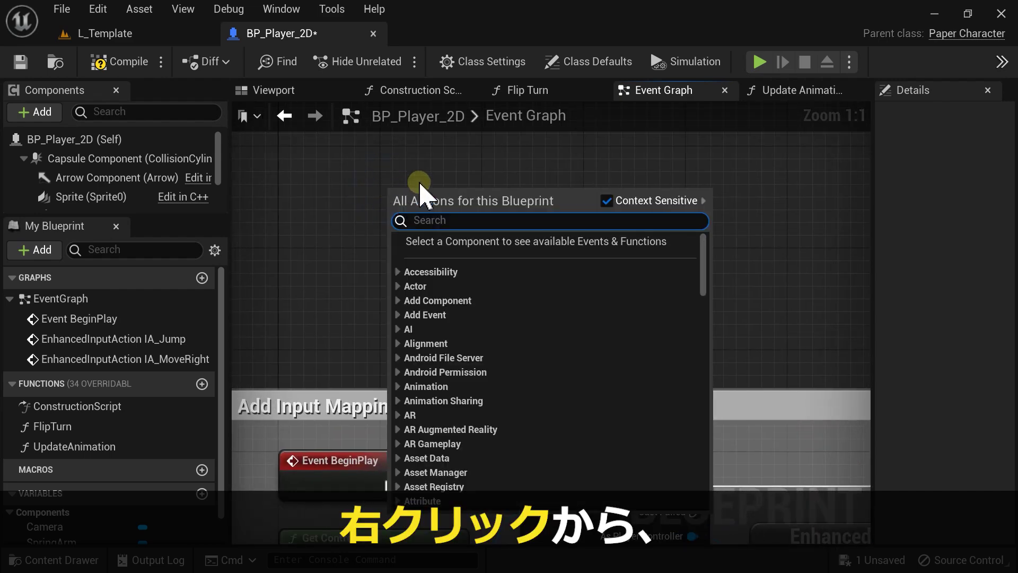
text(eventtick)
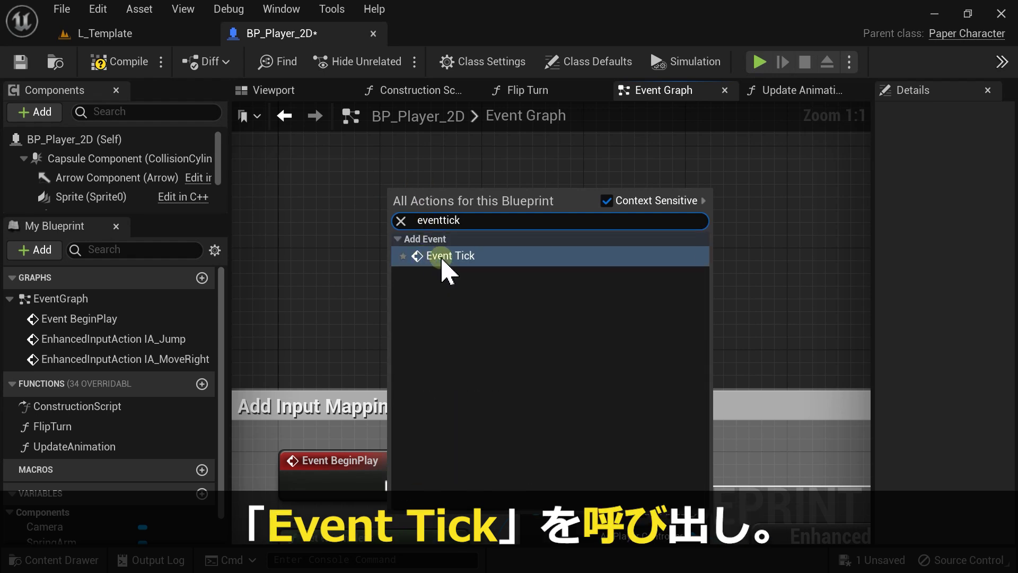
click(459, 256)
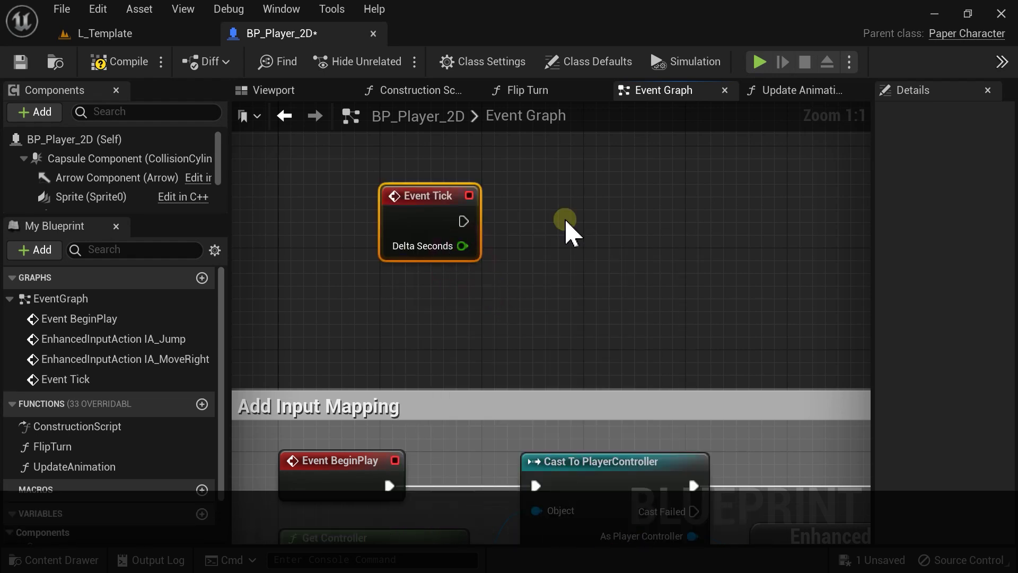
Step: Drop an Update Animation call onto Event Tick's exec wire, then compile and save
click(36, 467)
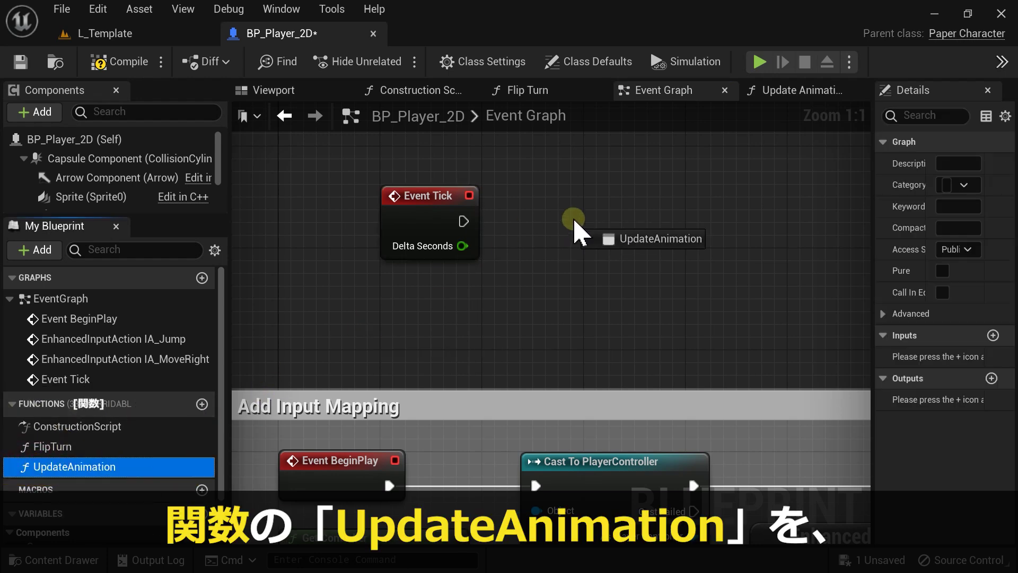
drag(36, 467, 523, 191)
mouse_move(464, 222)
mouse_down()
mouse_move(586, 214)
mouse_move(586, 204)
mouse_up()
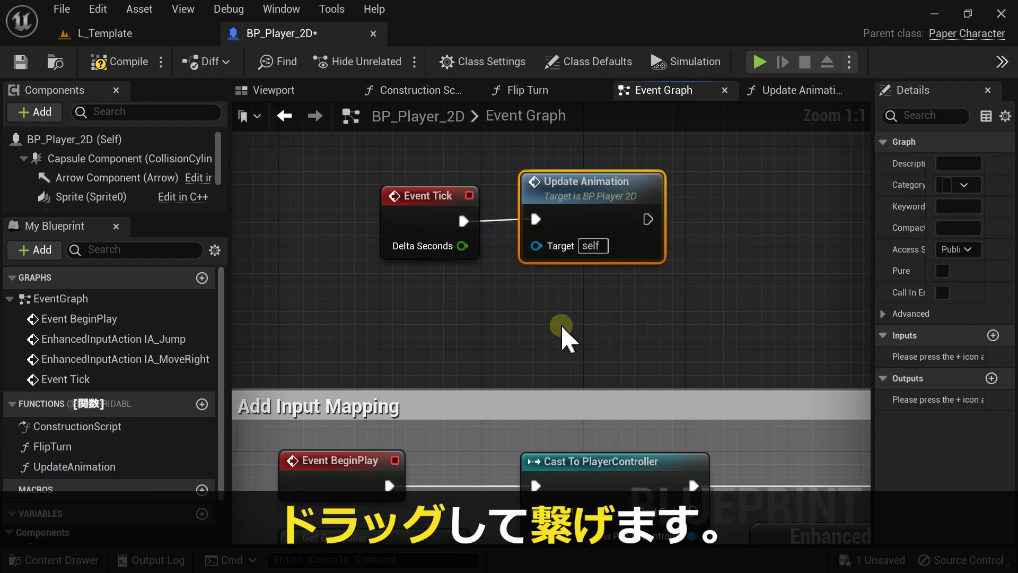
click(518, 307)
click(114, 62)
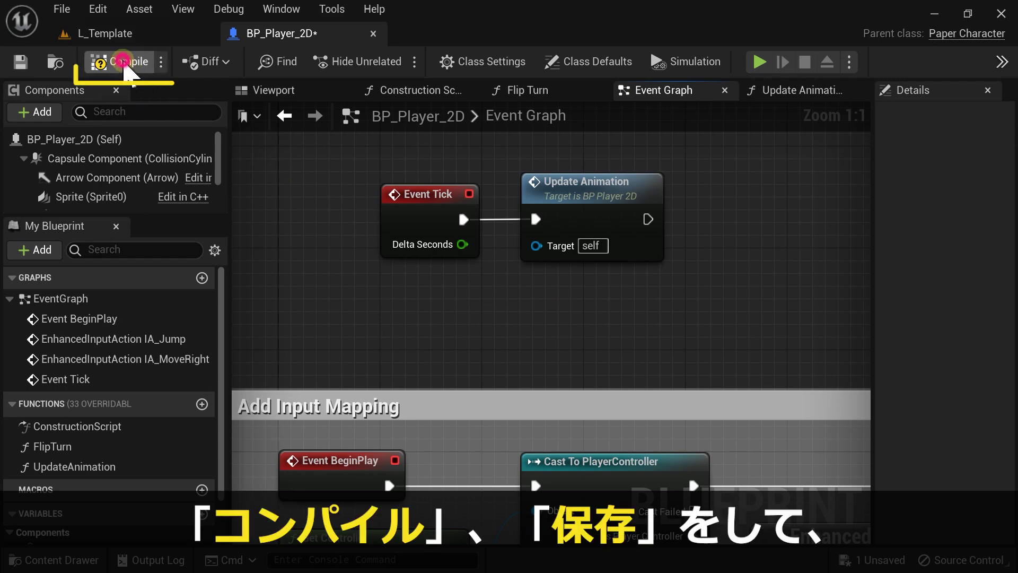
click(20, 62)
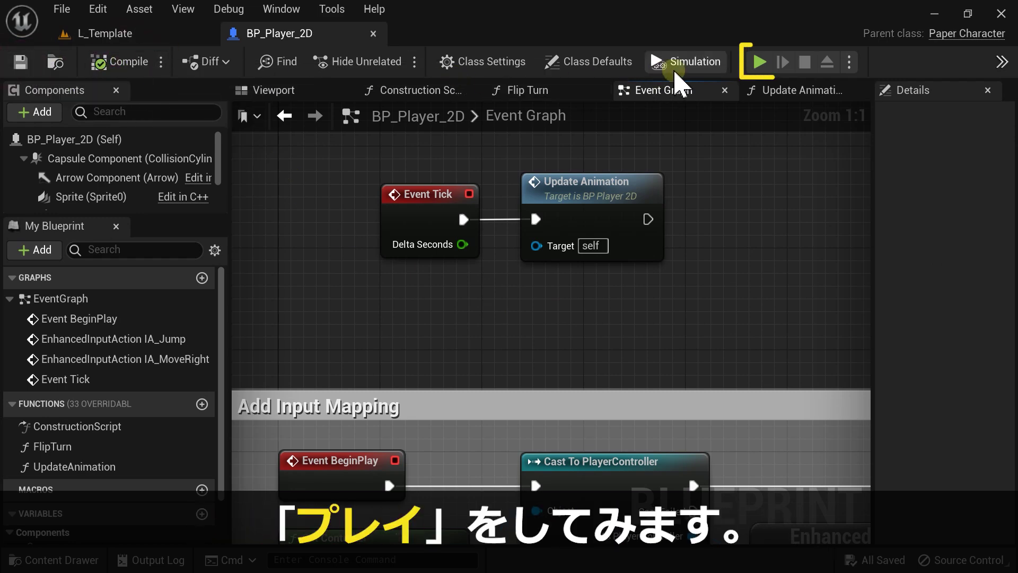
click(760, 62)
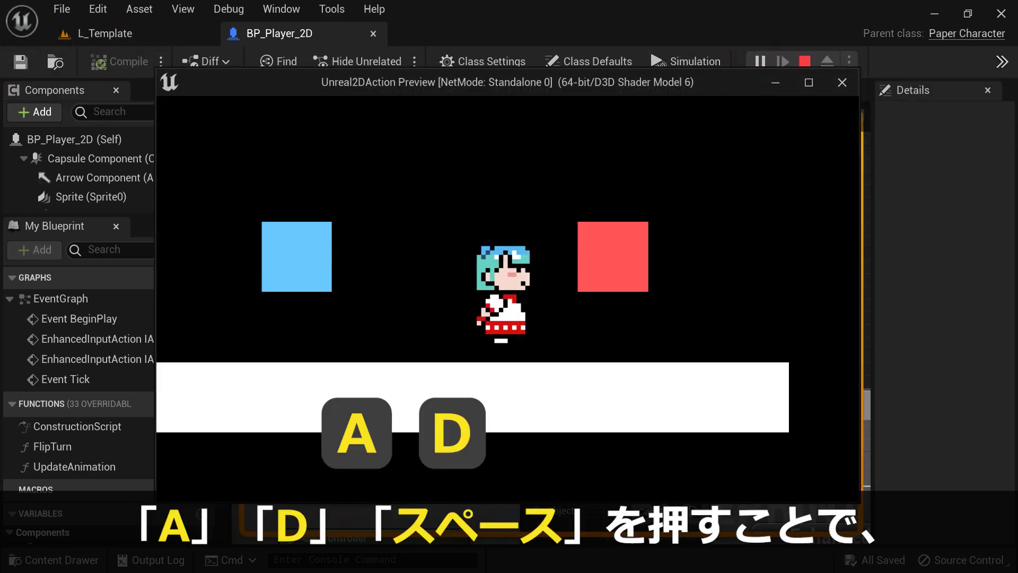
key(a)
key(d)
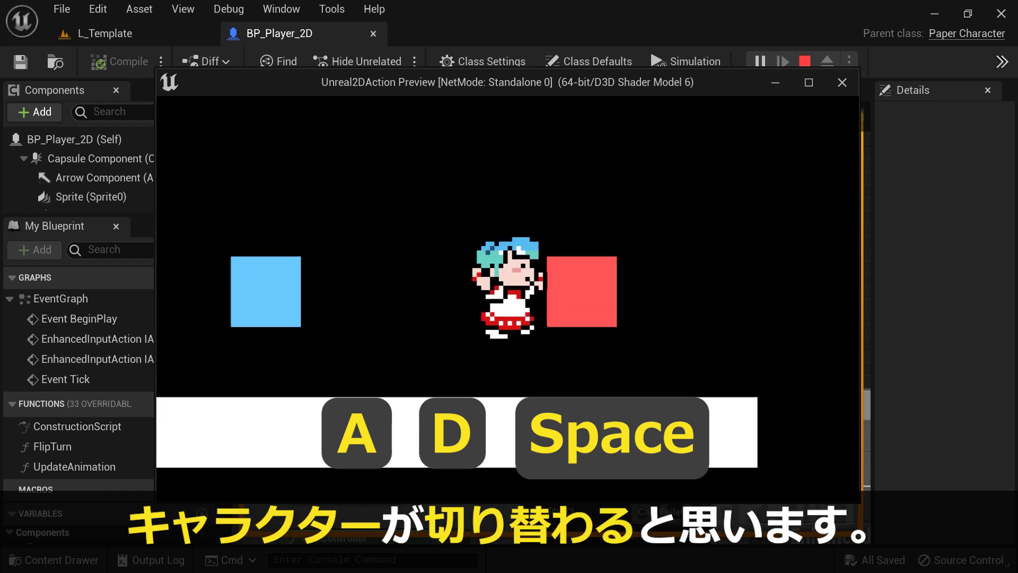
key(a)
key(space)
key(d)
key(a)
key(d)
key(a)
key(d)
key(space)
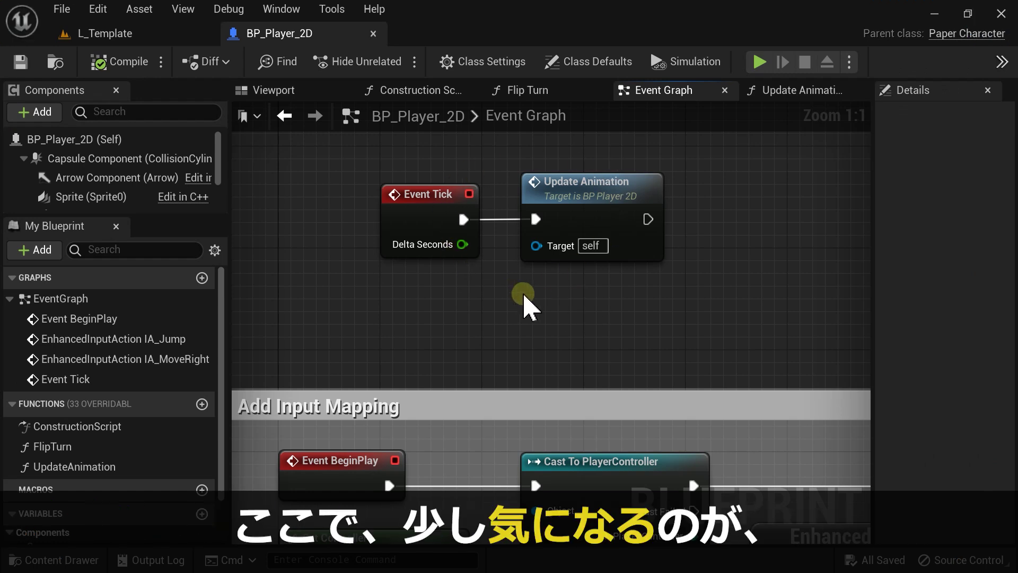
Step: Box-select the Event Tick and Update Animation nodes to point them out
drag(512, 286, 426, 209)
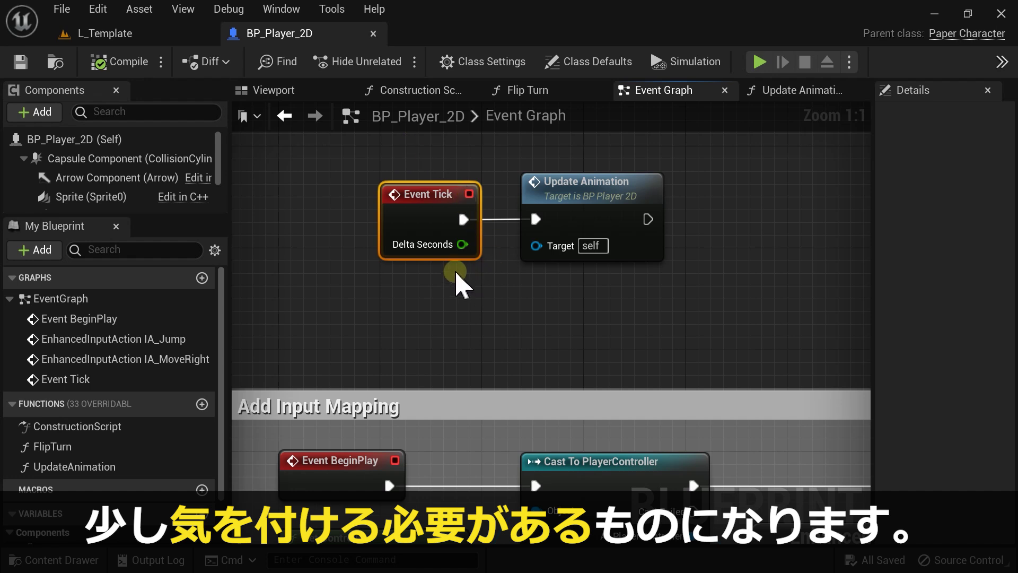
drag(686, 277, 571, 185)
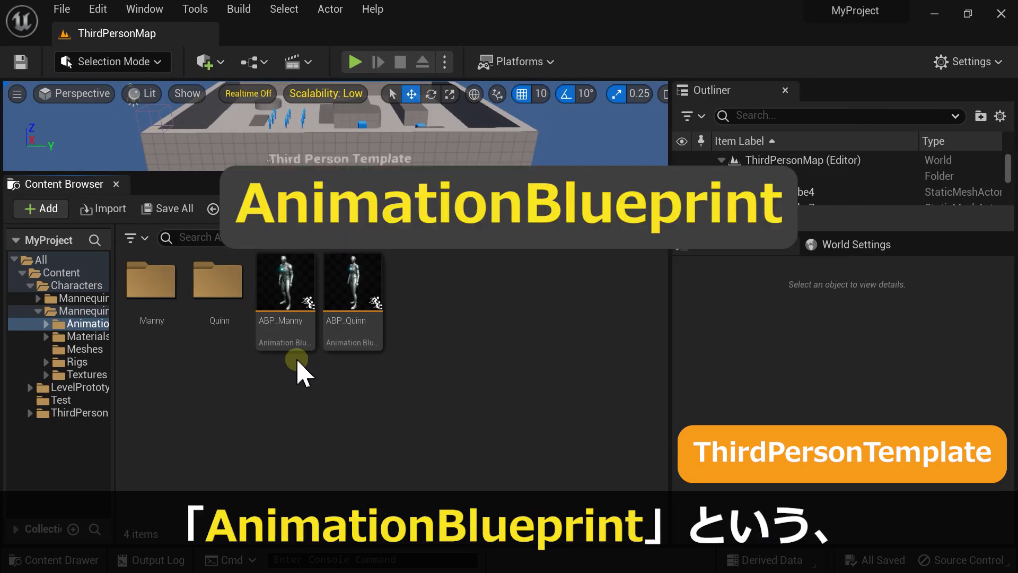
Step: Open ABP_Manny, inspect its Idle to Walk / Run transition rule, then reopen the state machine
click(284, 294)
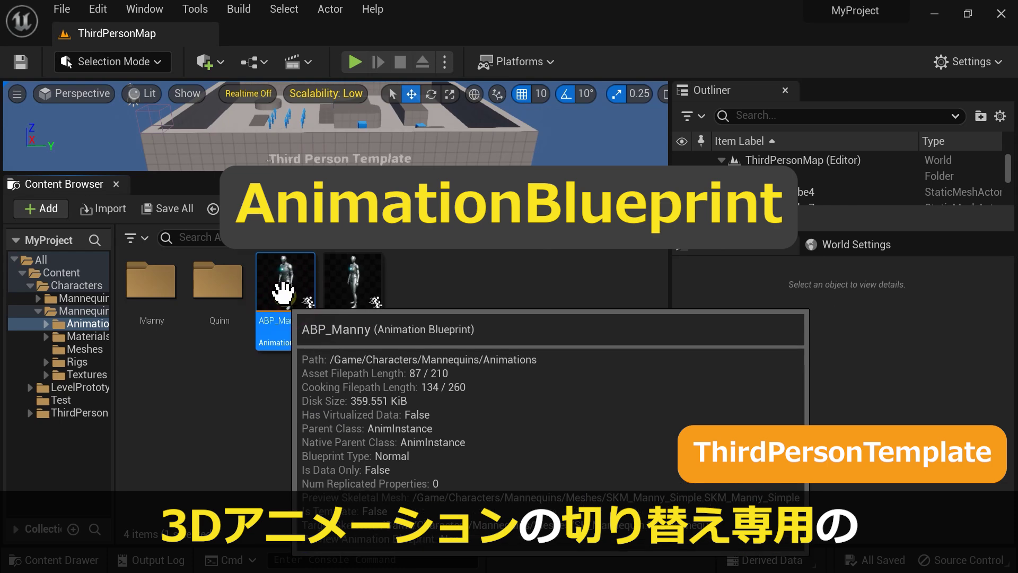
double_click(283, 294)
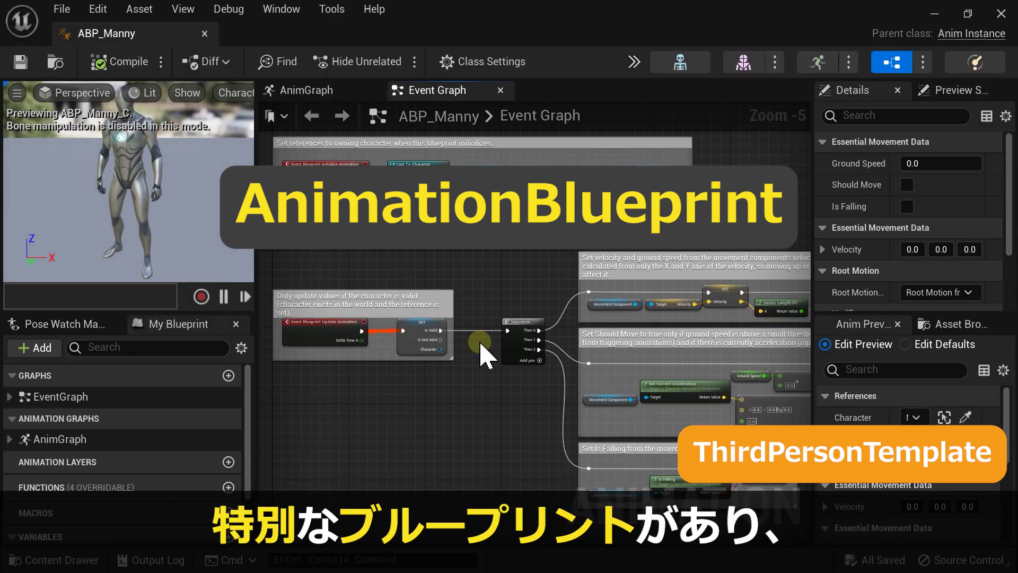
click(484, 363)
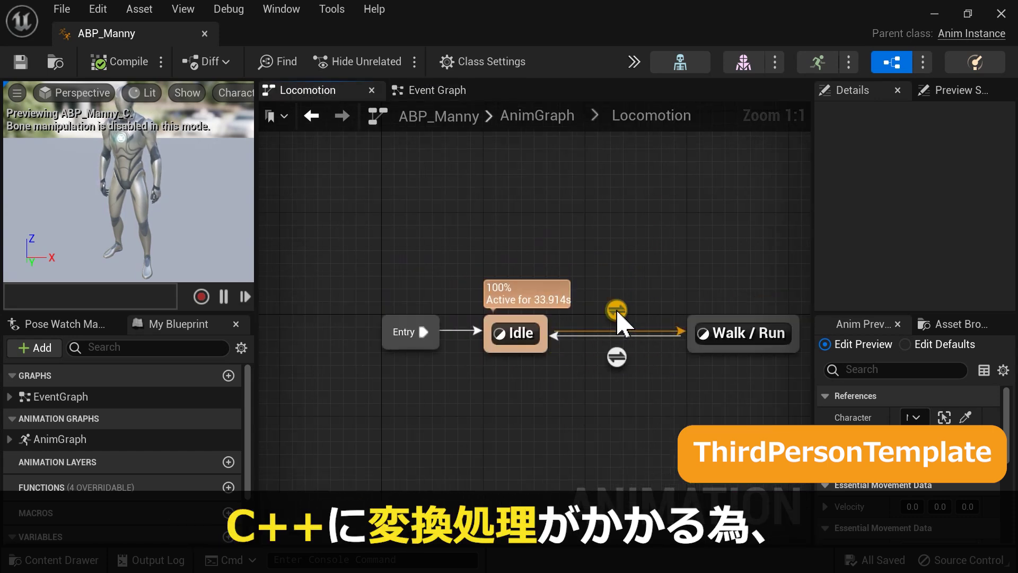
double_click(613, 312)
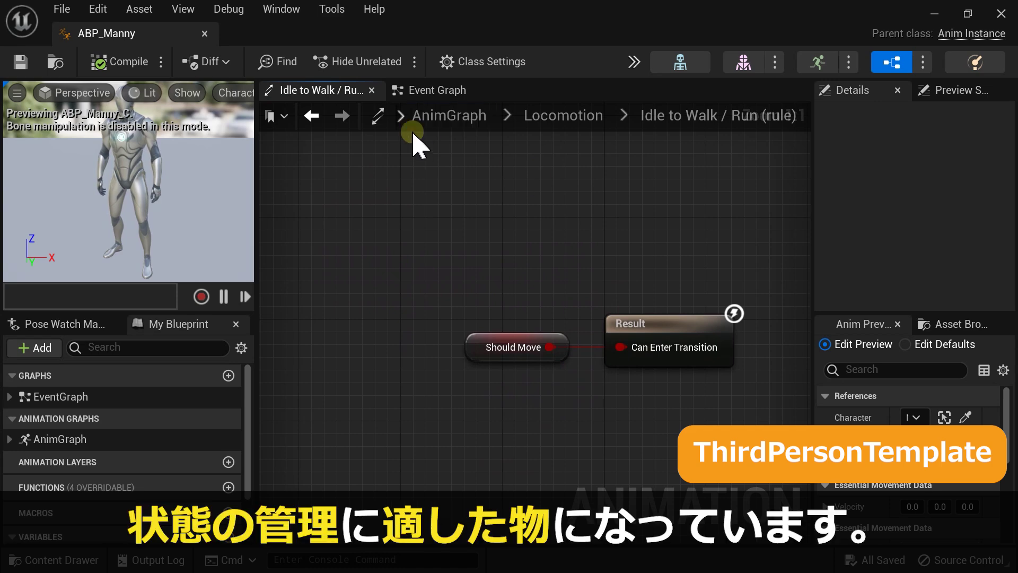
click(449, 116)
double_click(385, 341)
scroll(386, 343, down, 2)
scroll(459, 347, down, 1)
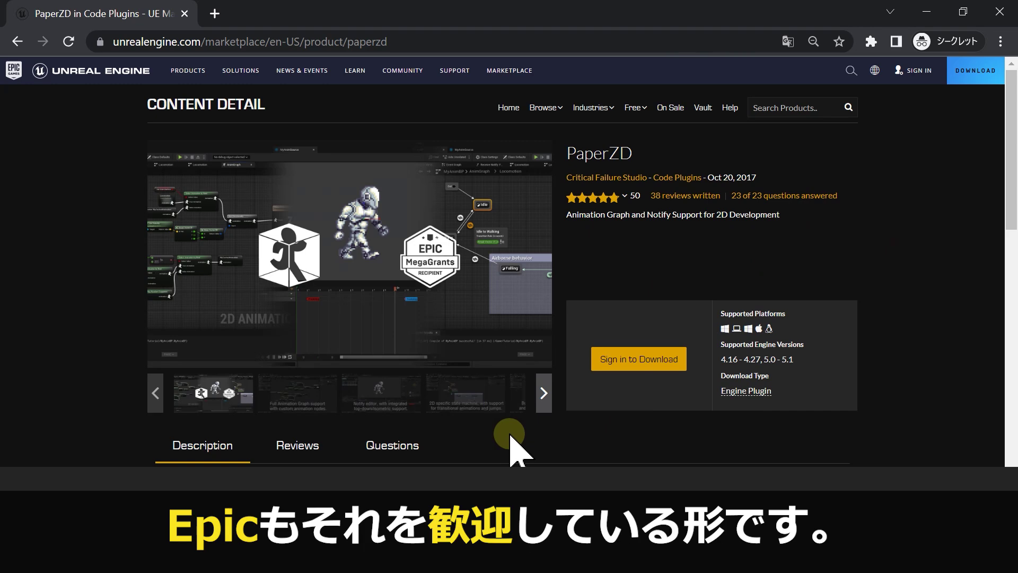
Step: Preview the PaperZD gallery screenshots, including Full Animation Graph support and the 2D state machine
click(305, 392)
click(380, 395)
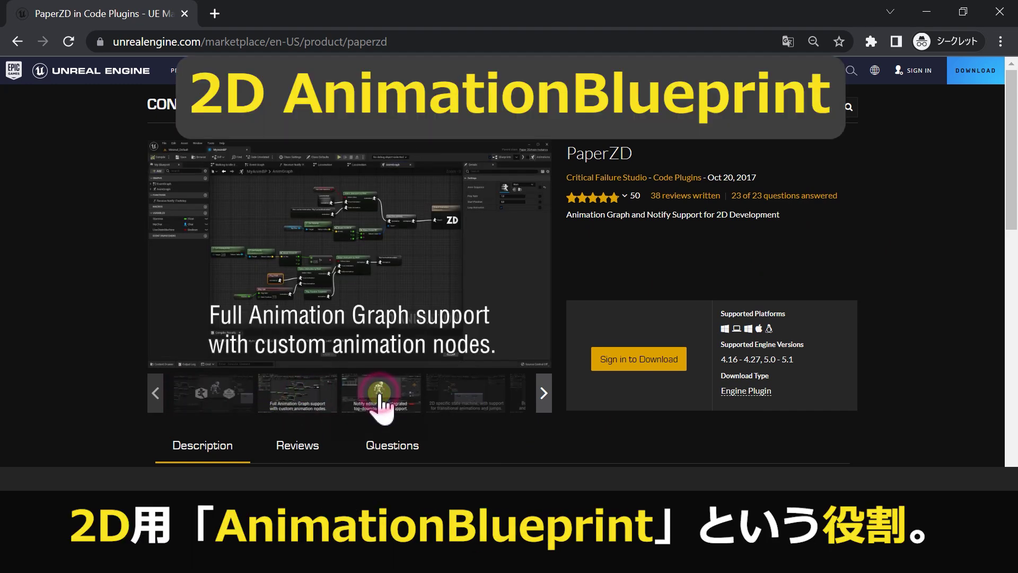
click(477, 395)
click(520, 394)
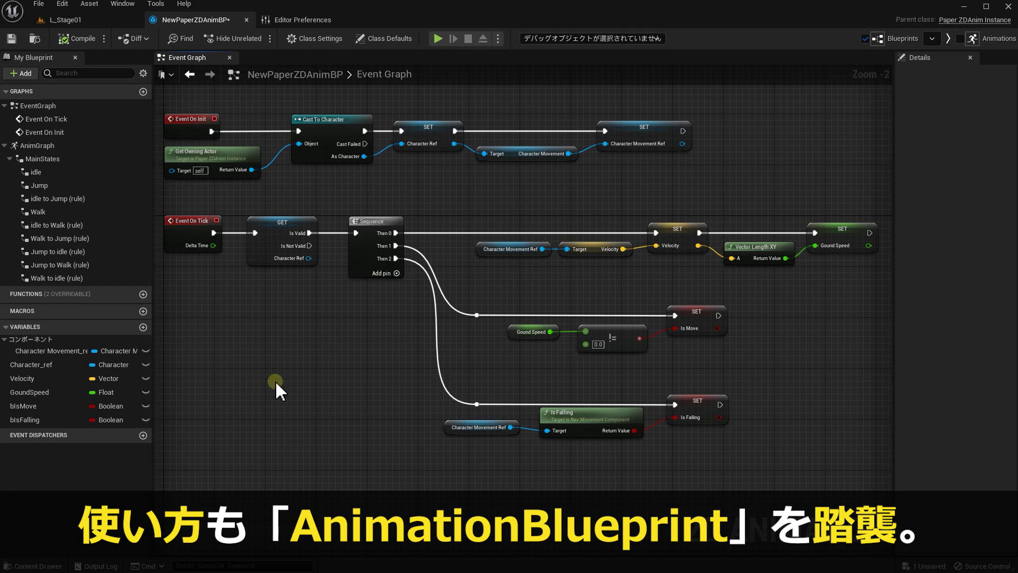
Step: Open NewPaperZDAnimBP's MainStates, peek at the idle state, then reopen MainStates from AnimGraph
double_click(477, 341)
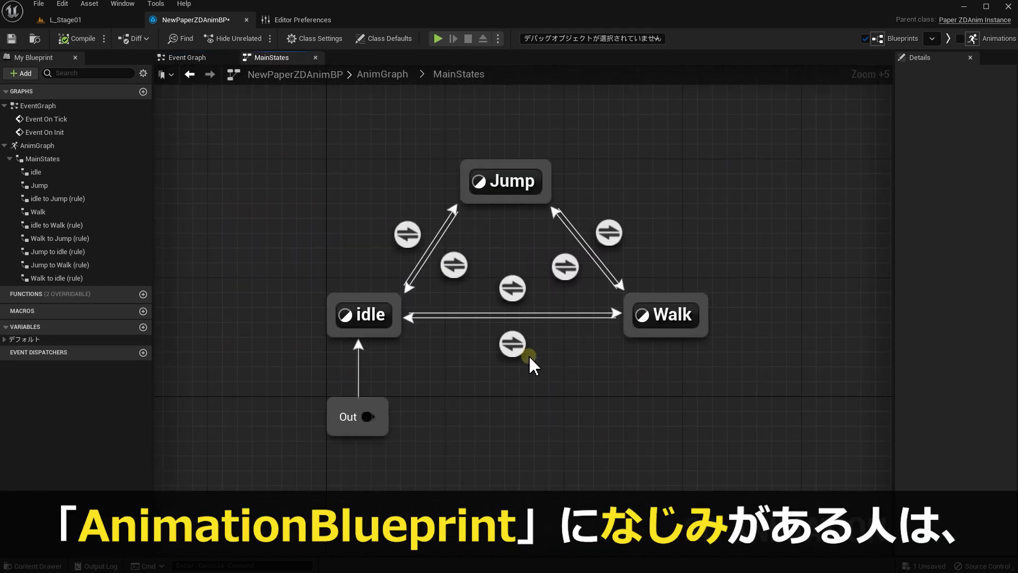
double_click(379, 315)
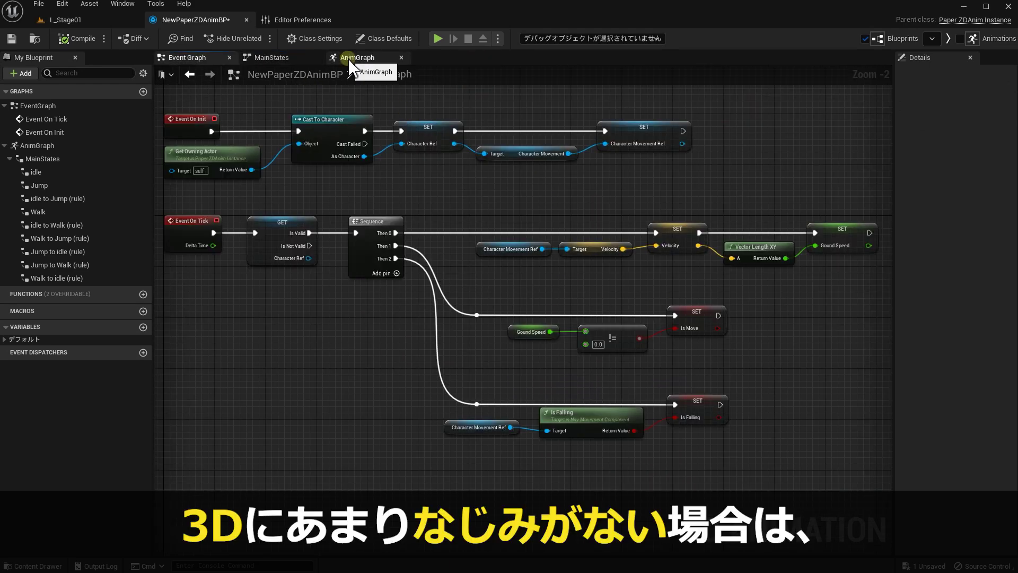
click(355, 58)
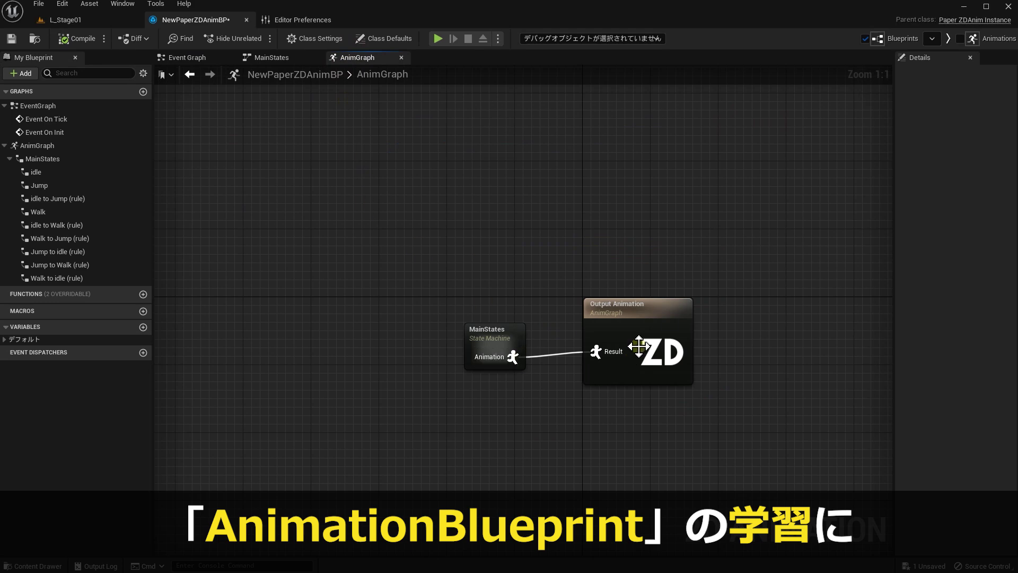
double_click(485, 333)
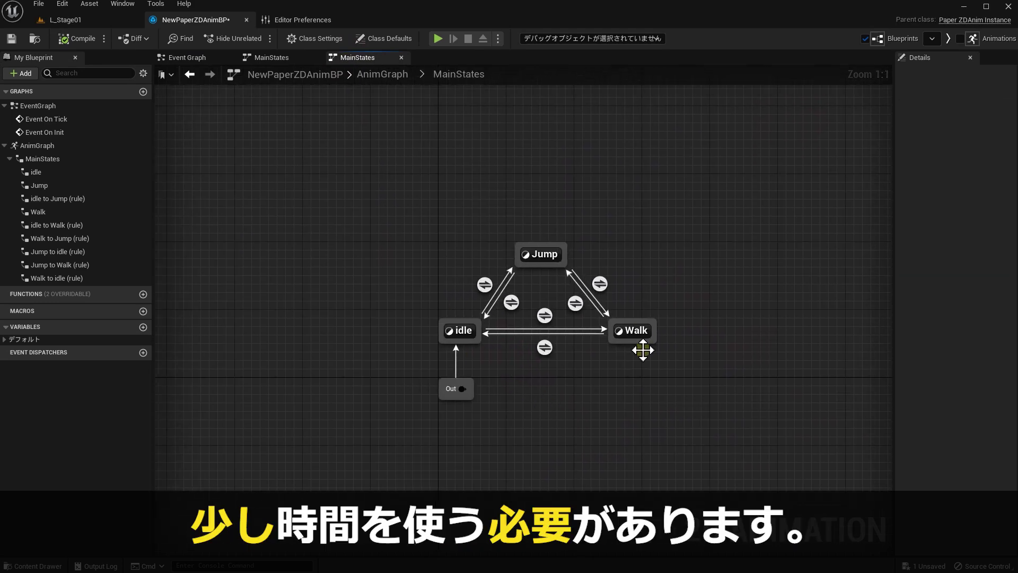
scroll(530, 388, up, 4)
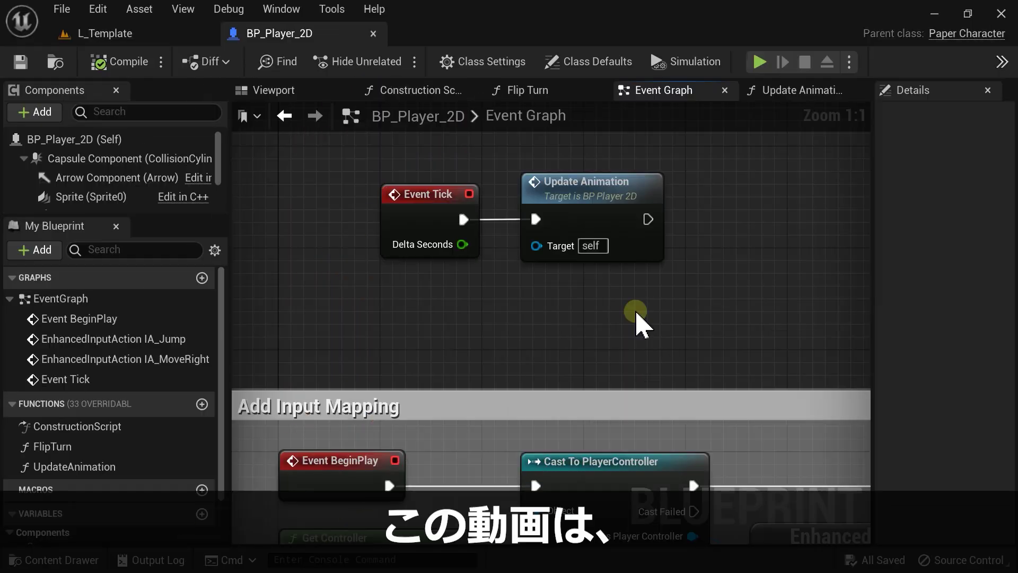
scroll(637, 314, down, 5)
scroll(637, 314, down, 1)
scroll(579, 278, up, 1)
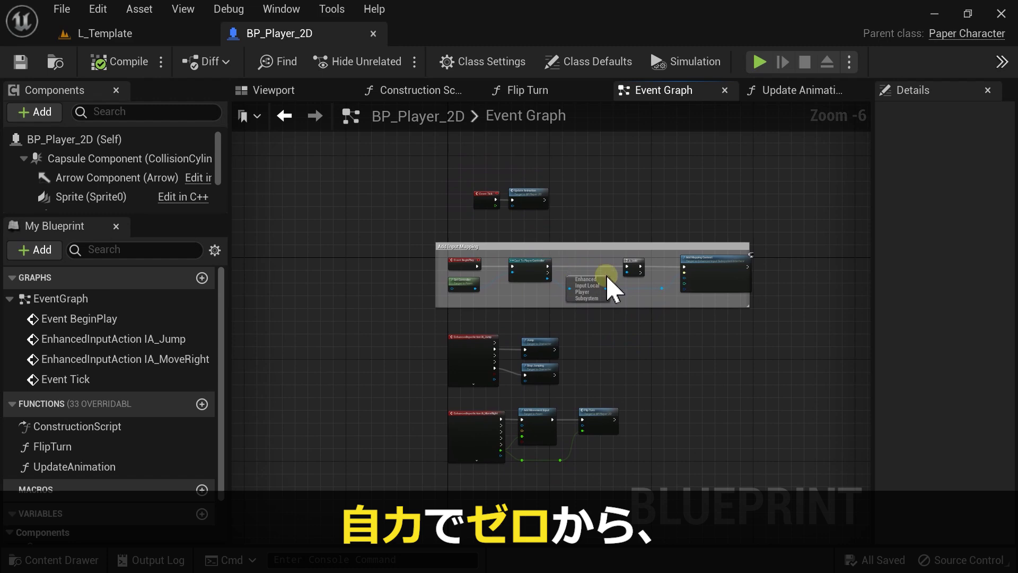
right_drag(659, 405, 633, 374)
scroll(609, 375, down, 1)
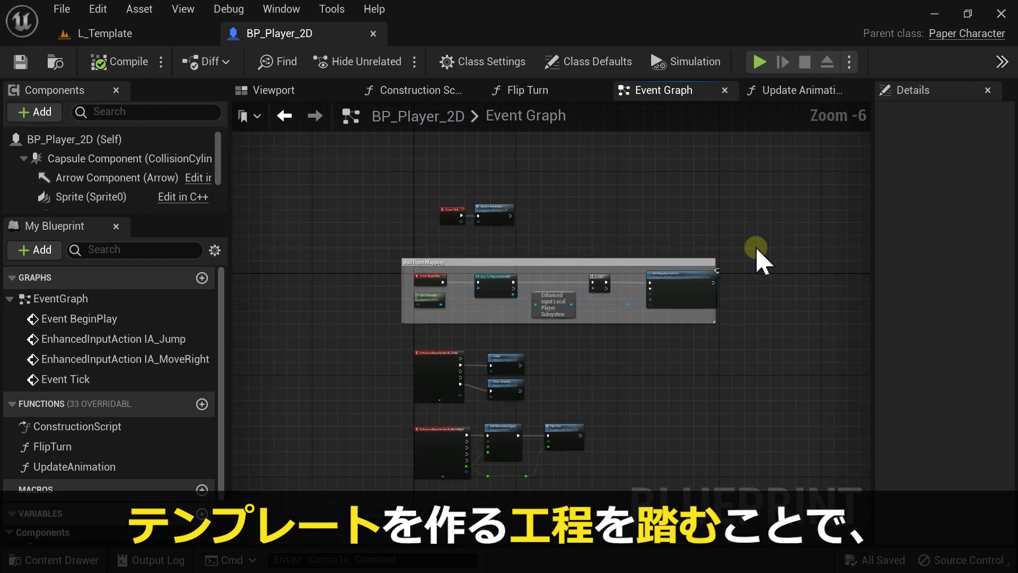
scroll(512, 270, up, 3)
scroll(512, 270, up, 1)
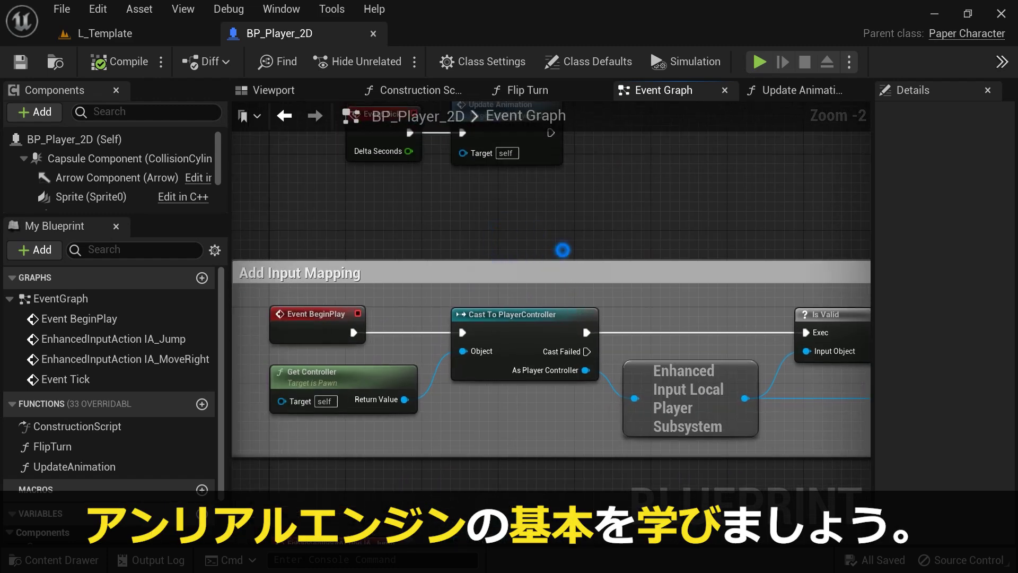
right_drag(567, 260, 582, 382)
scroll(567, 343, up, 1)
scroll(566, 342, up, 1)
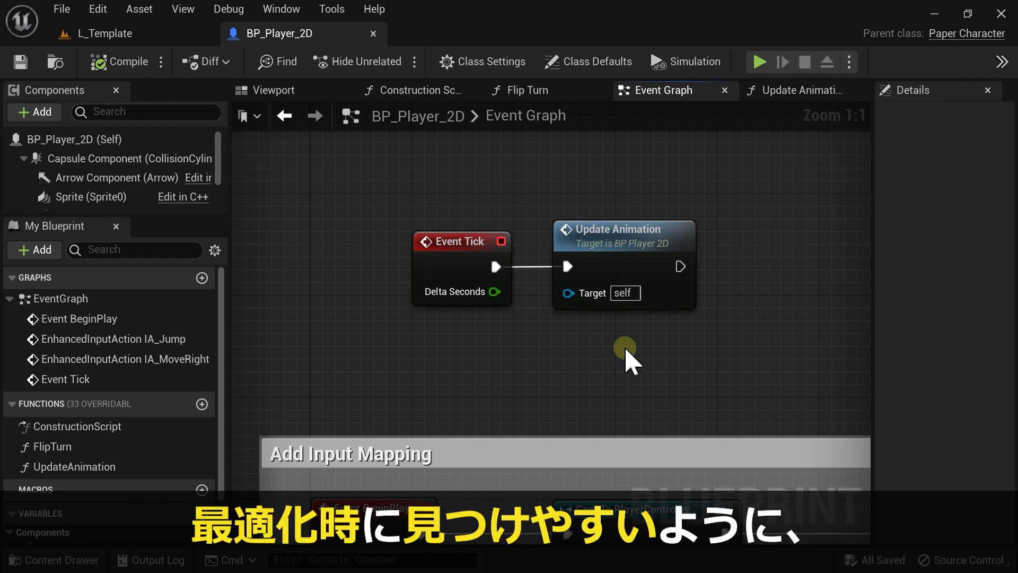
Step: Wrap Event Tick and Update Animation in a comment titled 'Tick'
drag(415, 178, 659, 343)
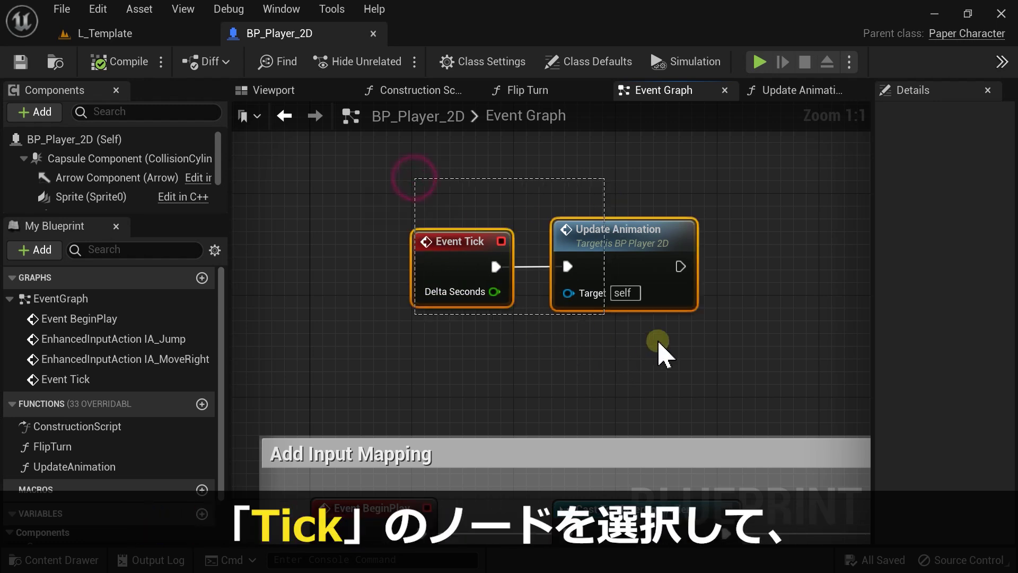
text(c)
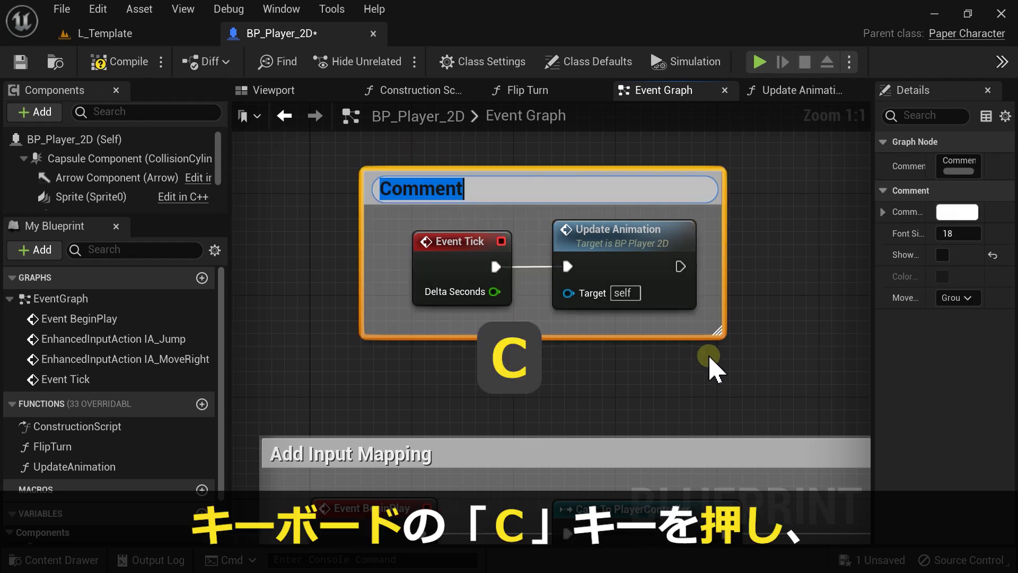
text(Tick)
key(Return)
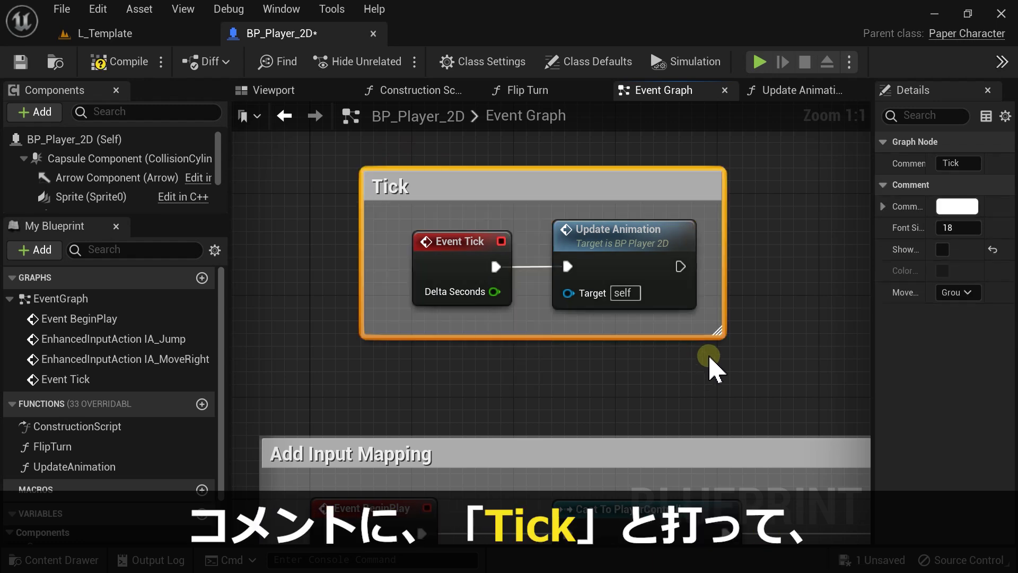
Step: Set the Tick comment's colour to pure yellow
click(897, 209)
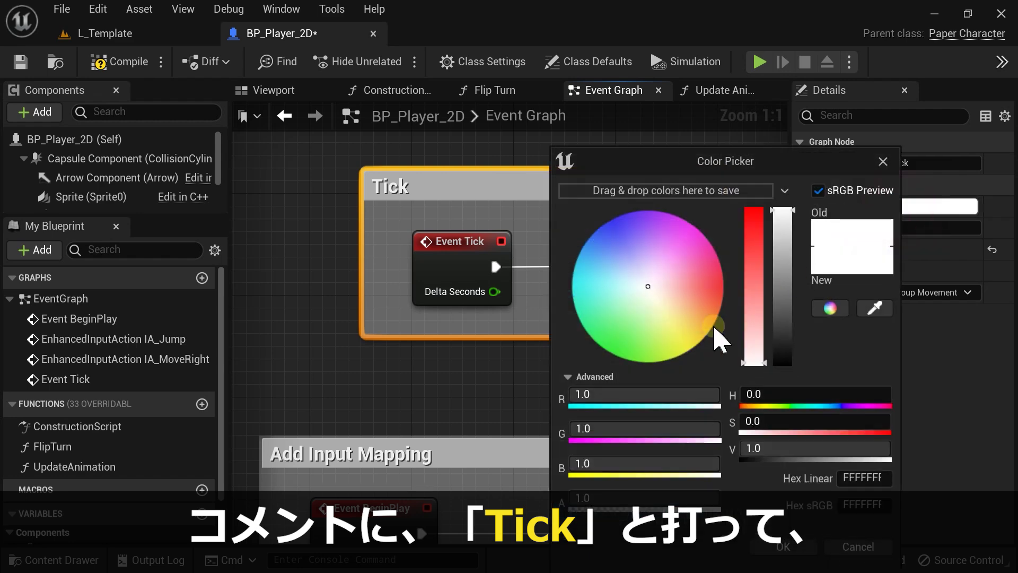
click(693, 349)
drag(695, 428, 737, 477)
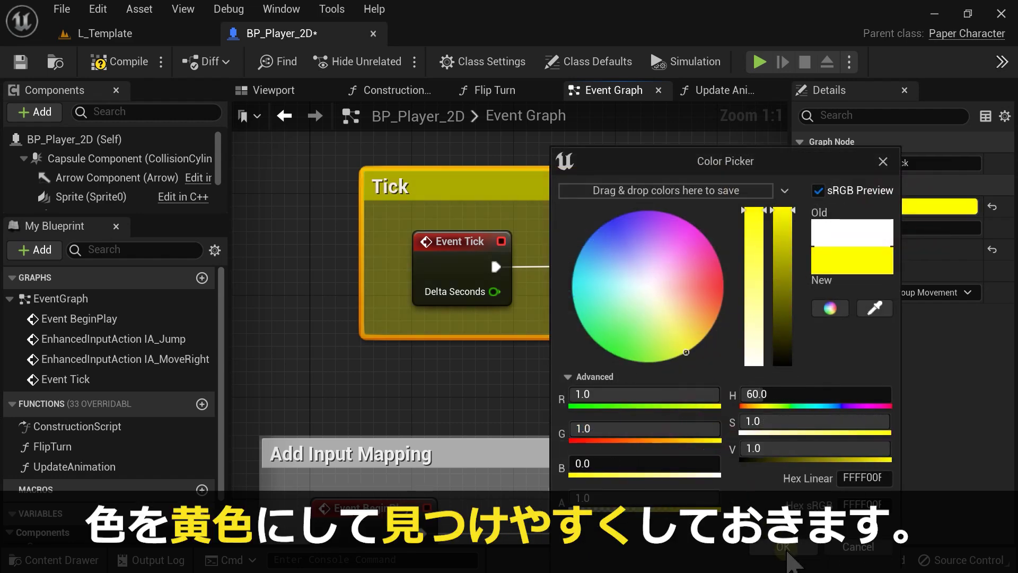
click(785, 551)
click(735, 387)
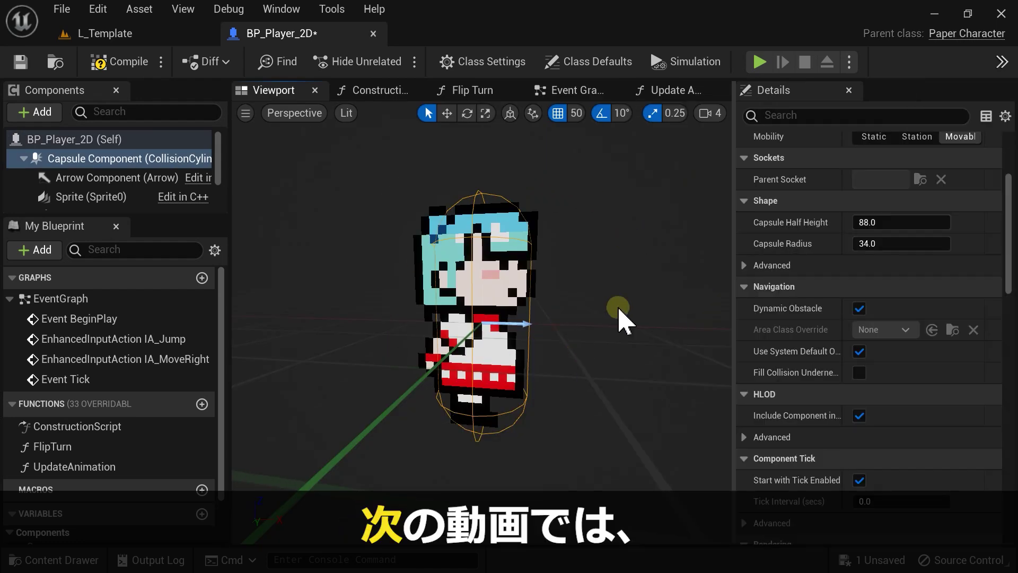
Step: Drag the capsule's half height from 88 to about 94 and its radius to 34.974659
mouse_move(875, 223)
mouse_down()
mouse_move(854, 222)
mouse_move(901, 244)
mouse_move(894, 228)
mouse_up()
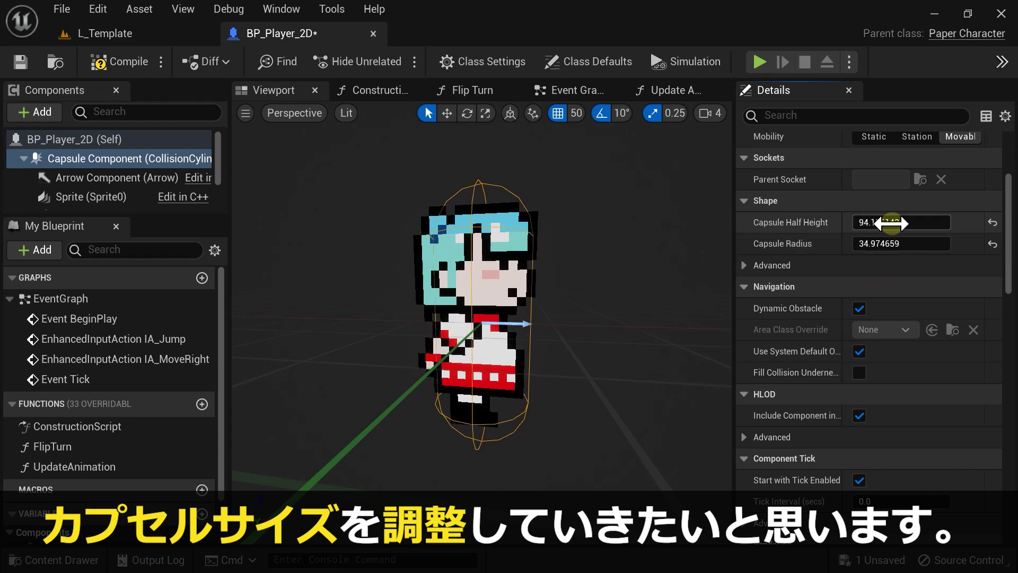